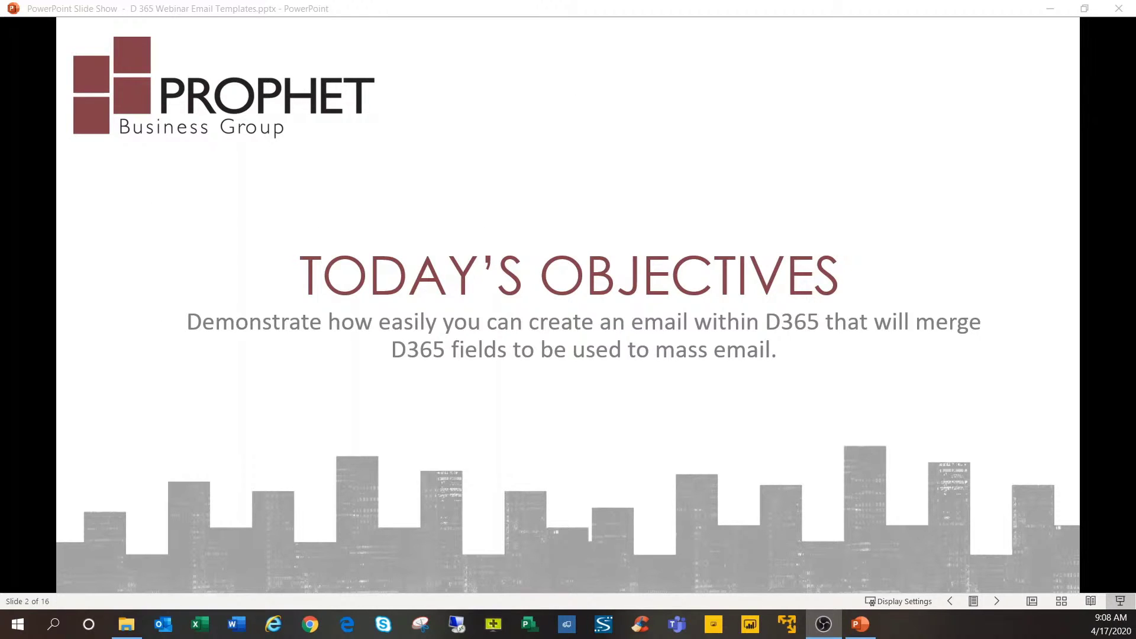
Advance the slide show past the agenda and recipient selection slides to slide 5, Template Types.
key(Right)
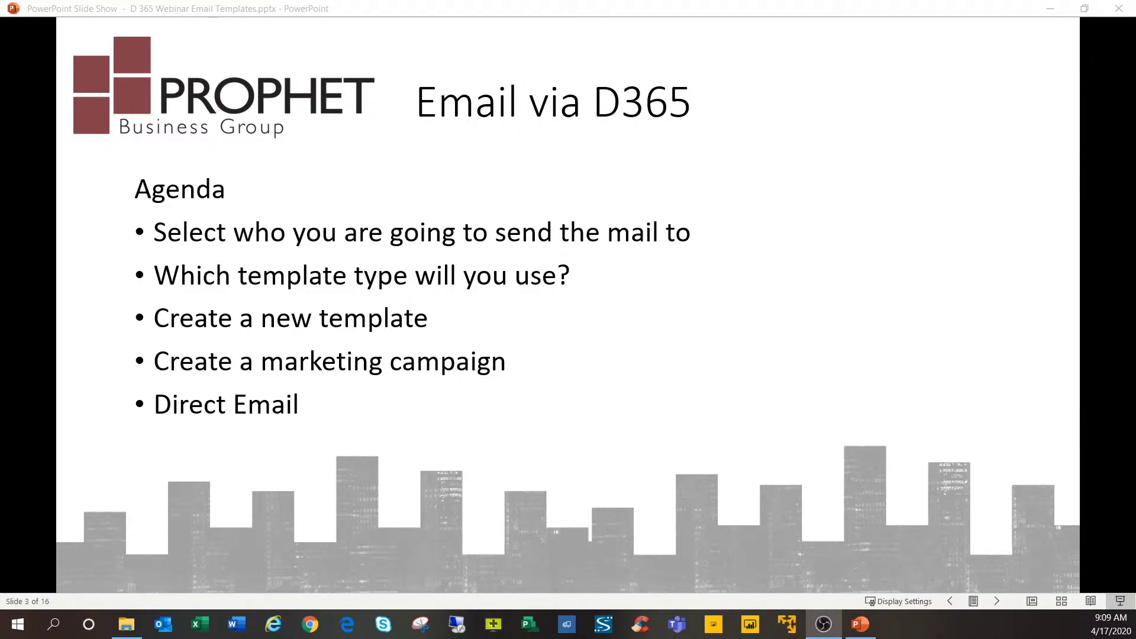
key(Right)
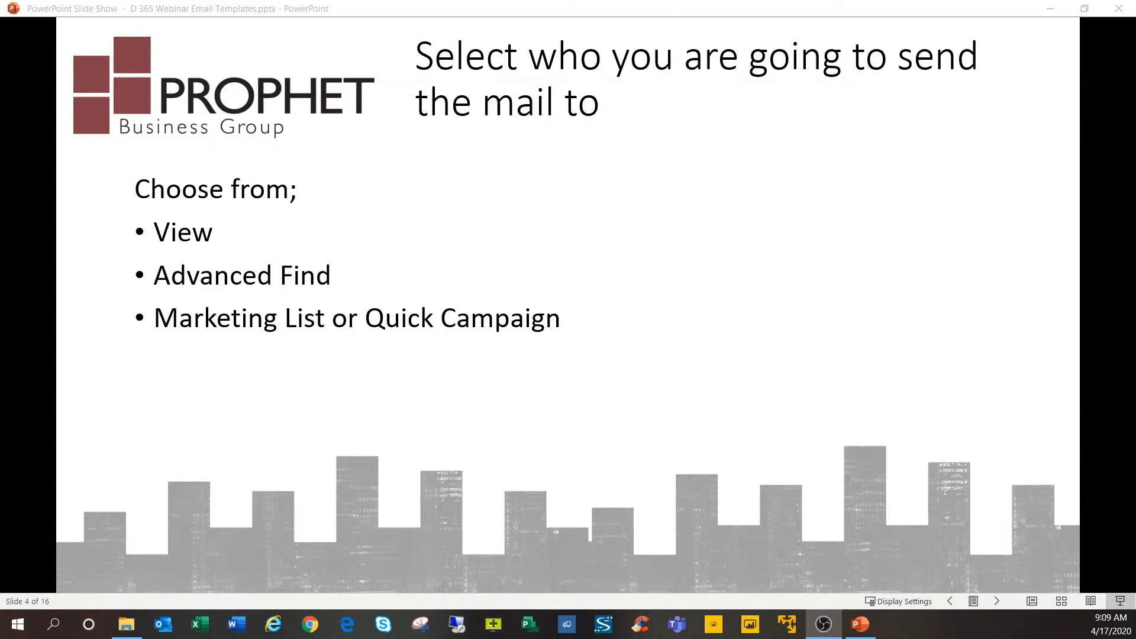
key(Right)
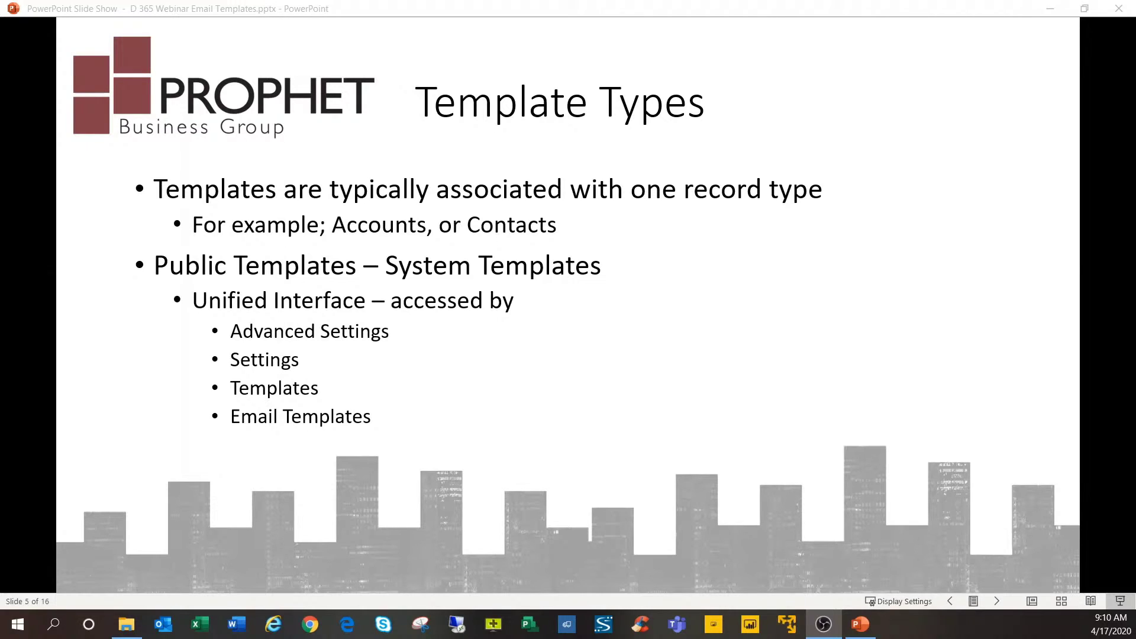
Advance past the personal templates and email template example slides to slide 8, Campaign.
key(Right)
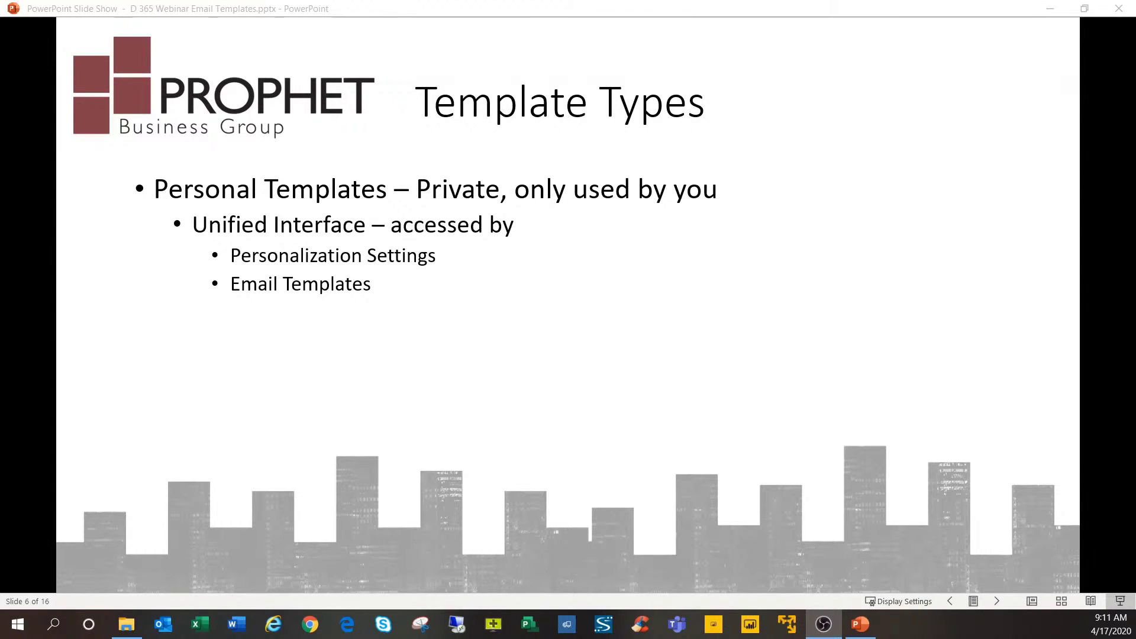
key(Right)
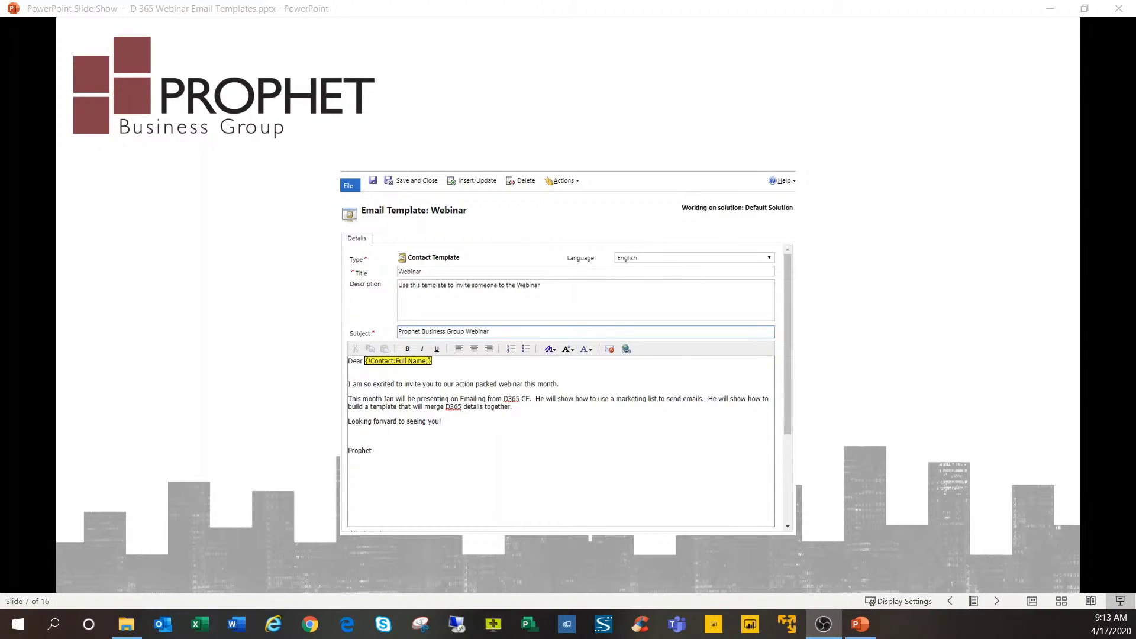
key(Right)
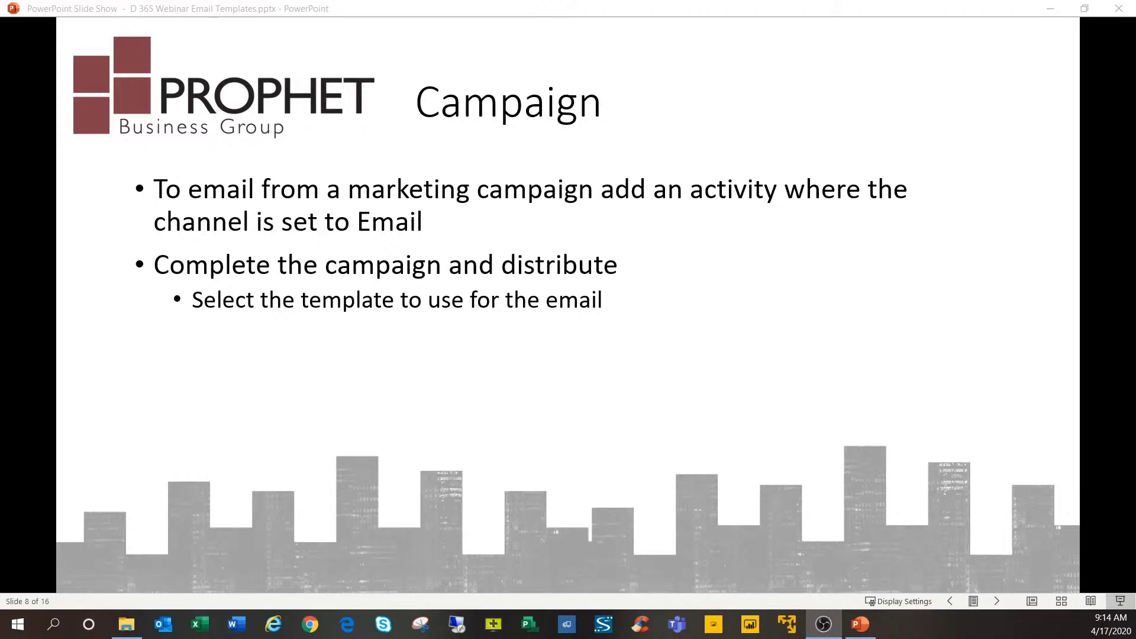
Advance past the campaign record example slide to slide 10, Demonstration.
key(Right)
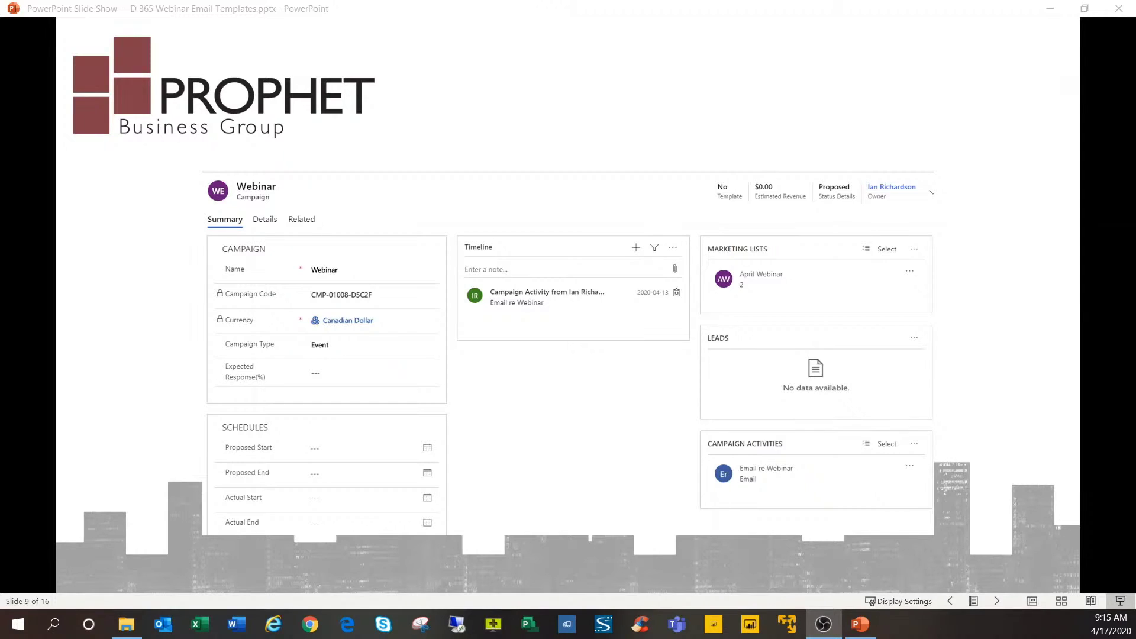
key(Right)
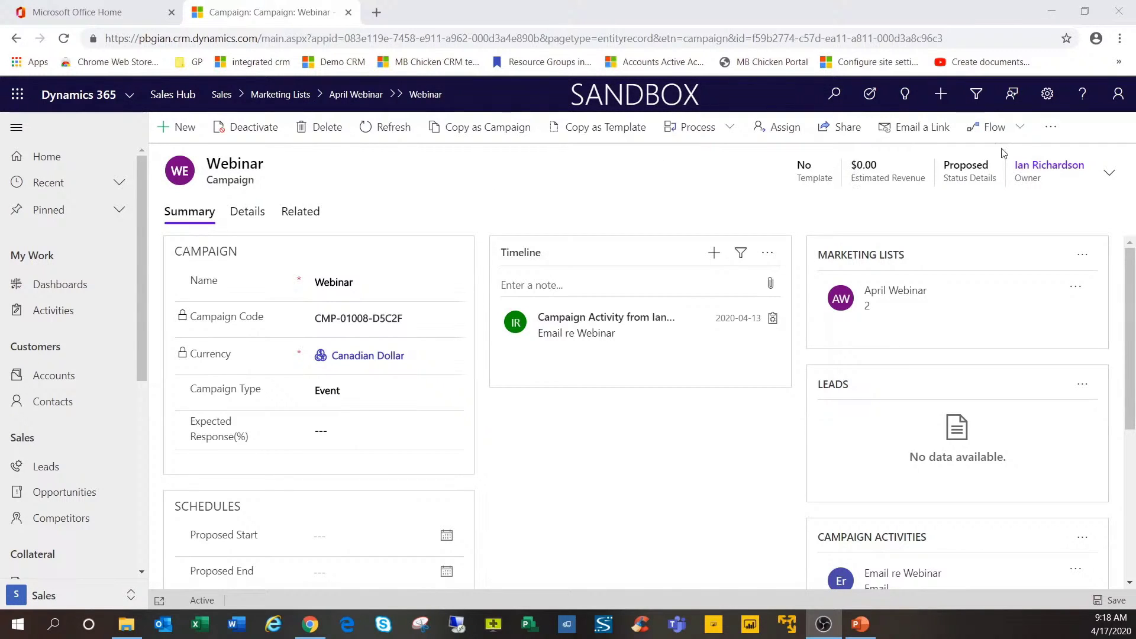
From Personalization Settings' Email Templates, create a new template of type Contact.
click(1056, 106)
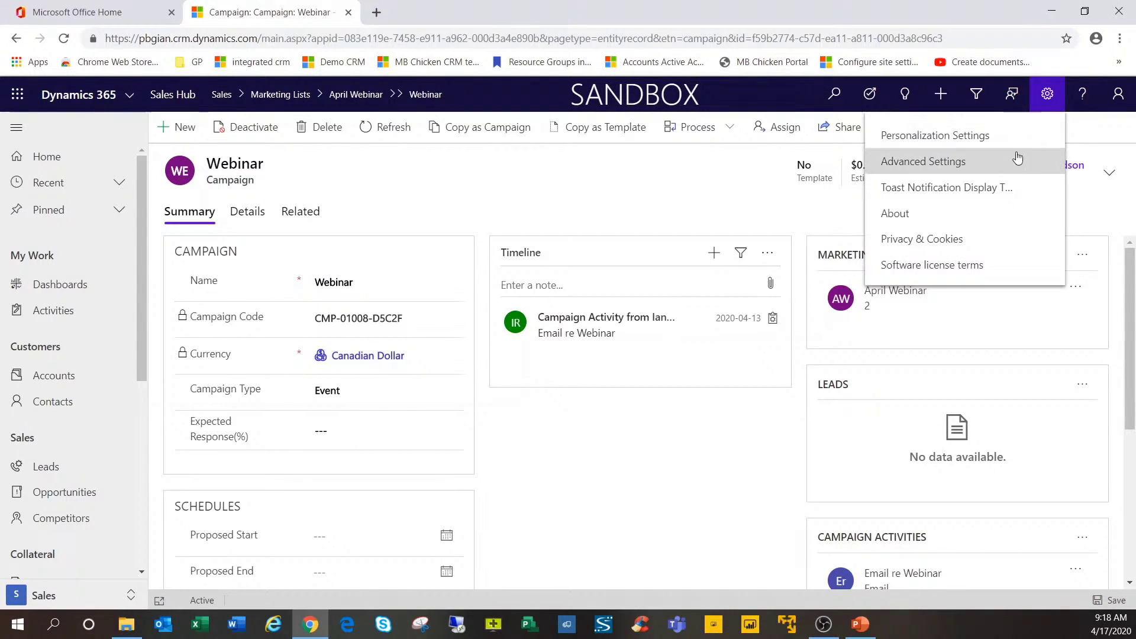
click(988, 142)
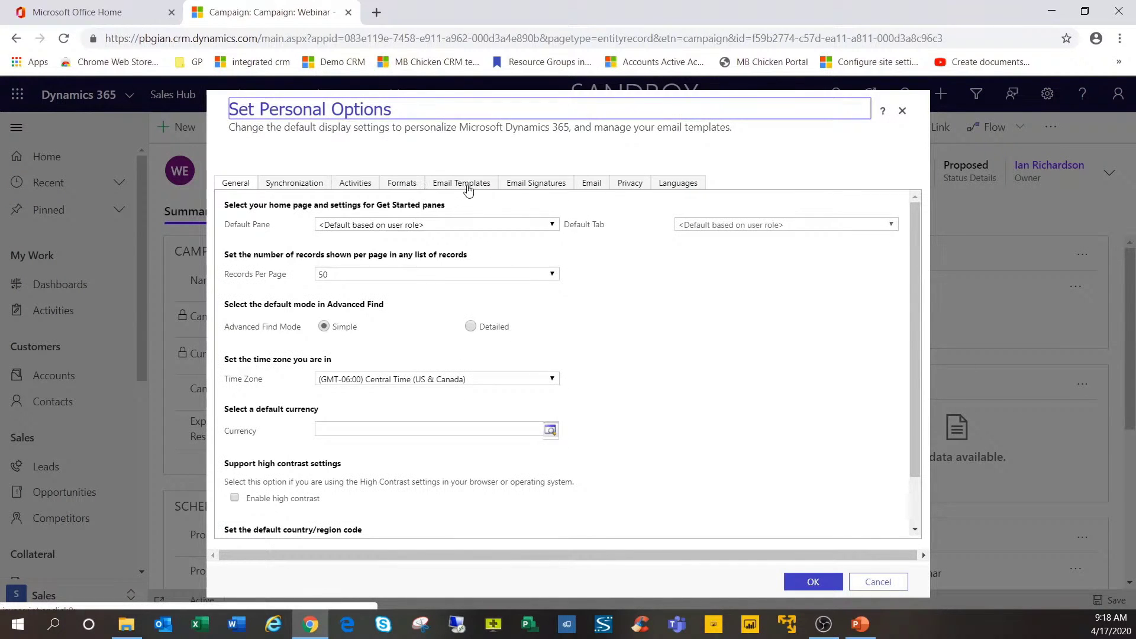
click(468, 189)
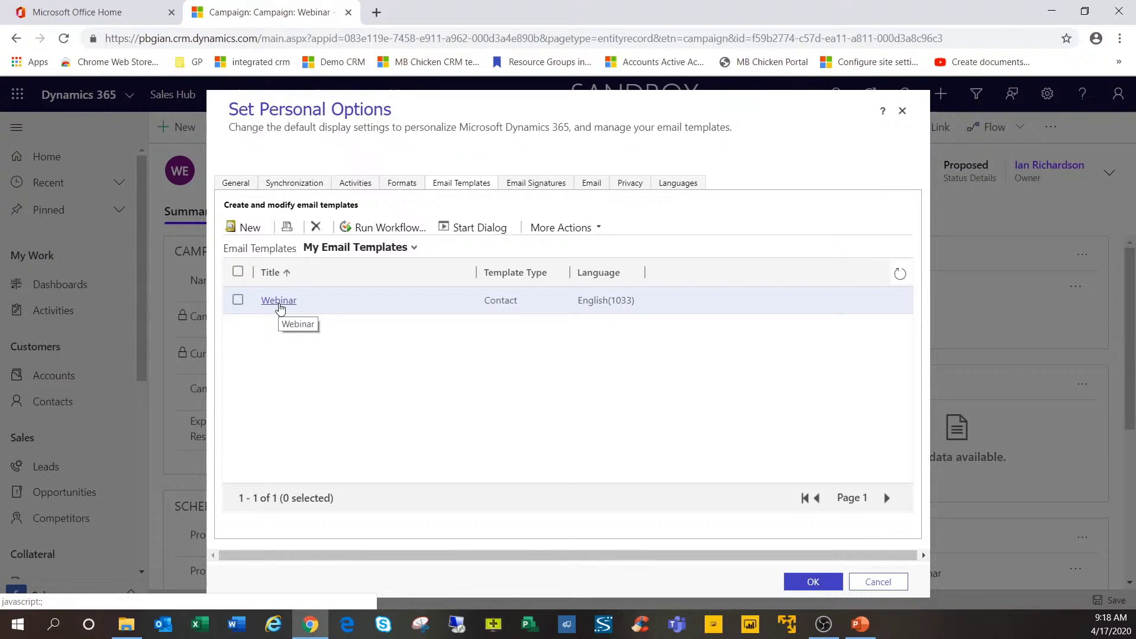
click(247, 226)
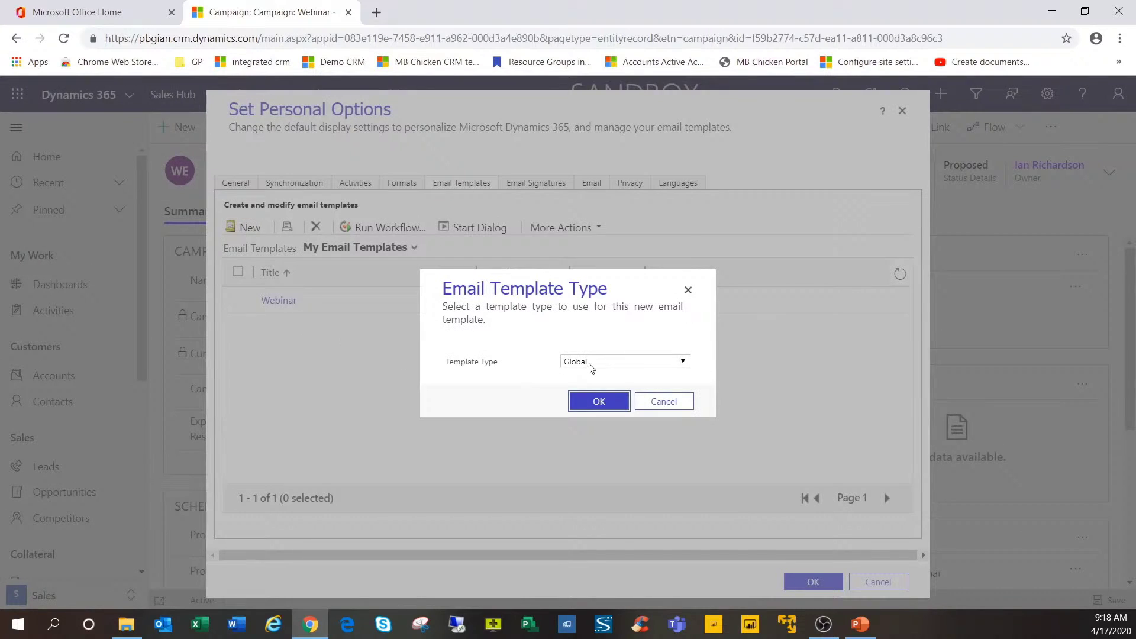
click(590, 367)
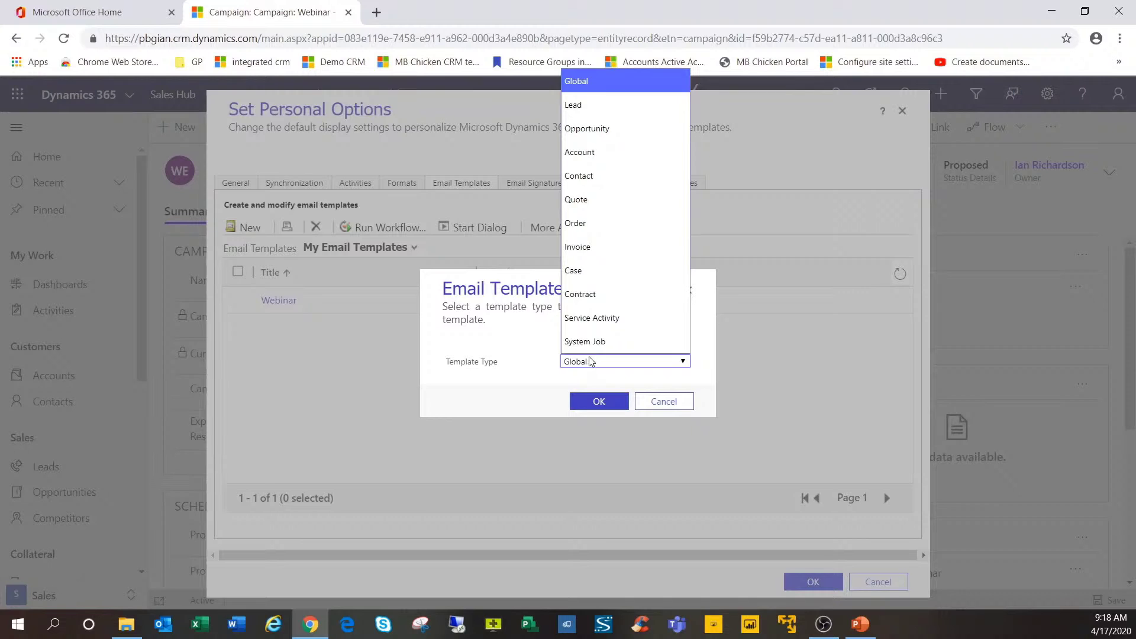
click(598, 177)
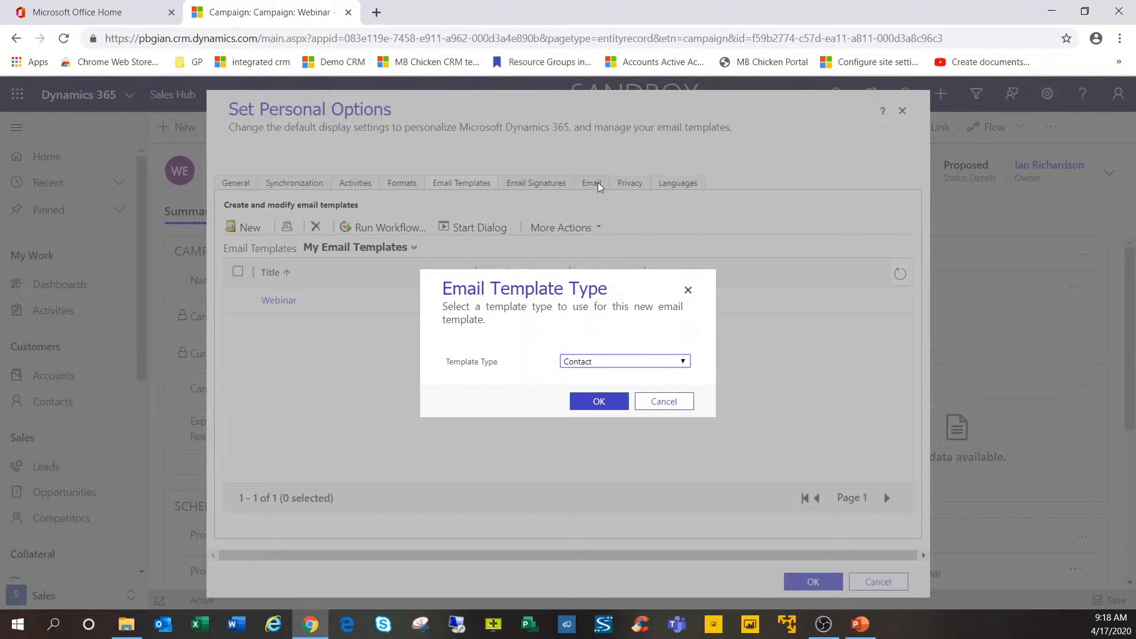
click(601, 402)
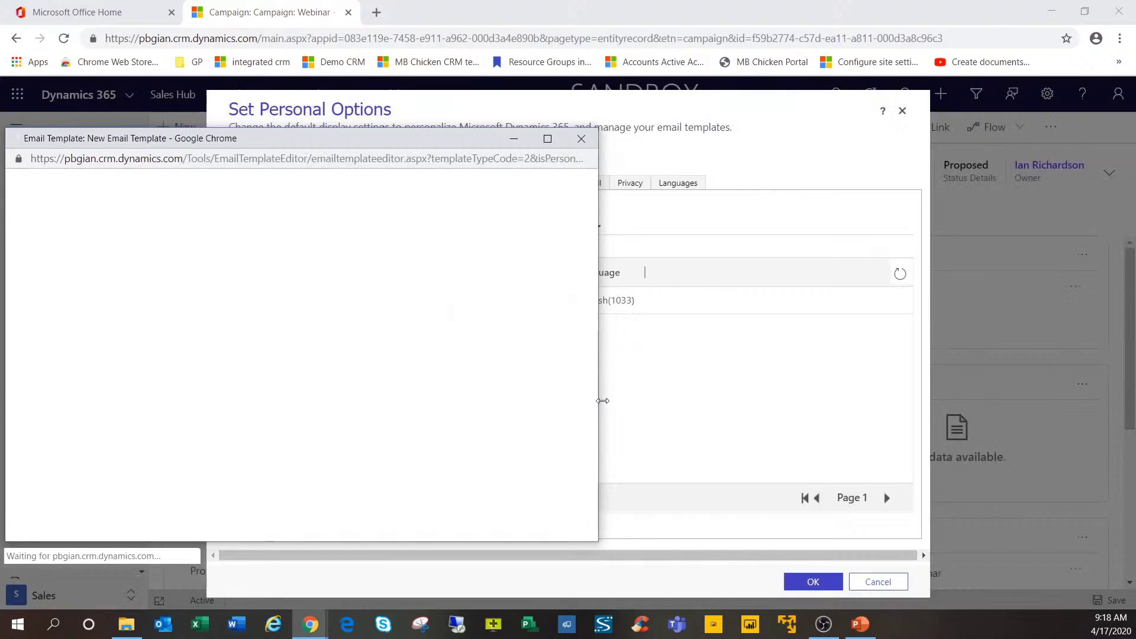
Enter the title, subject 'Please watch my webinar' and invitation description, then begin the body with 'Dear'.
drag(281, 145, 443, 126)
text(P)
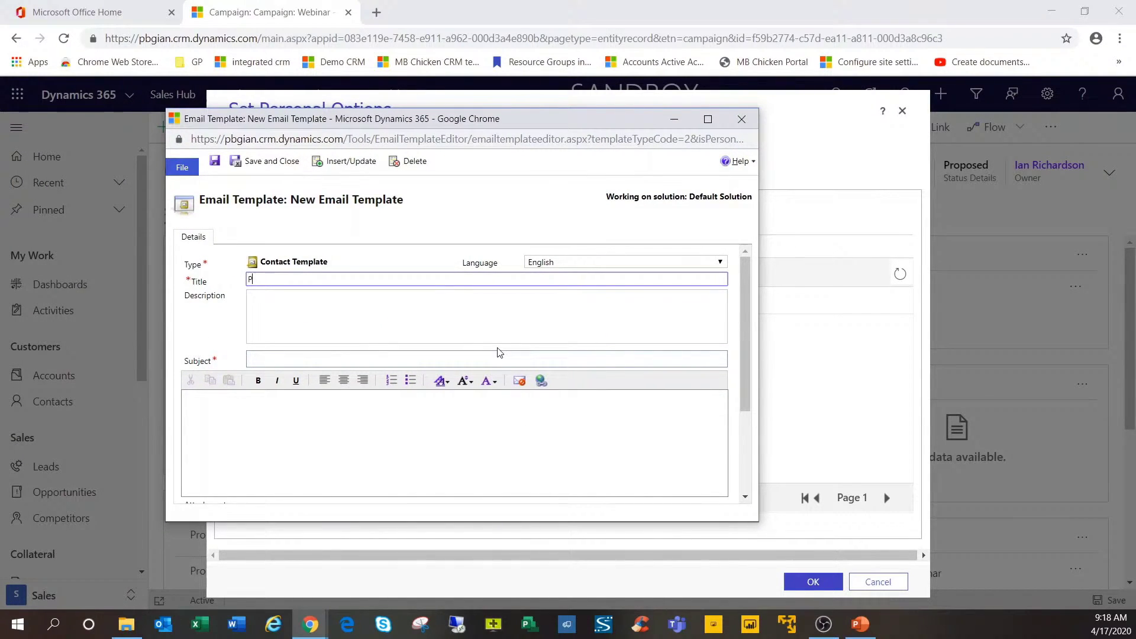
text(lease watch my webinar)
key(Tab)
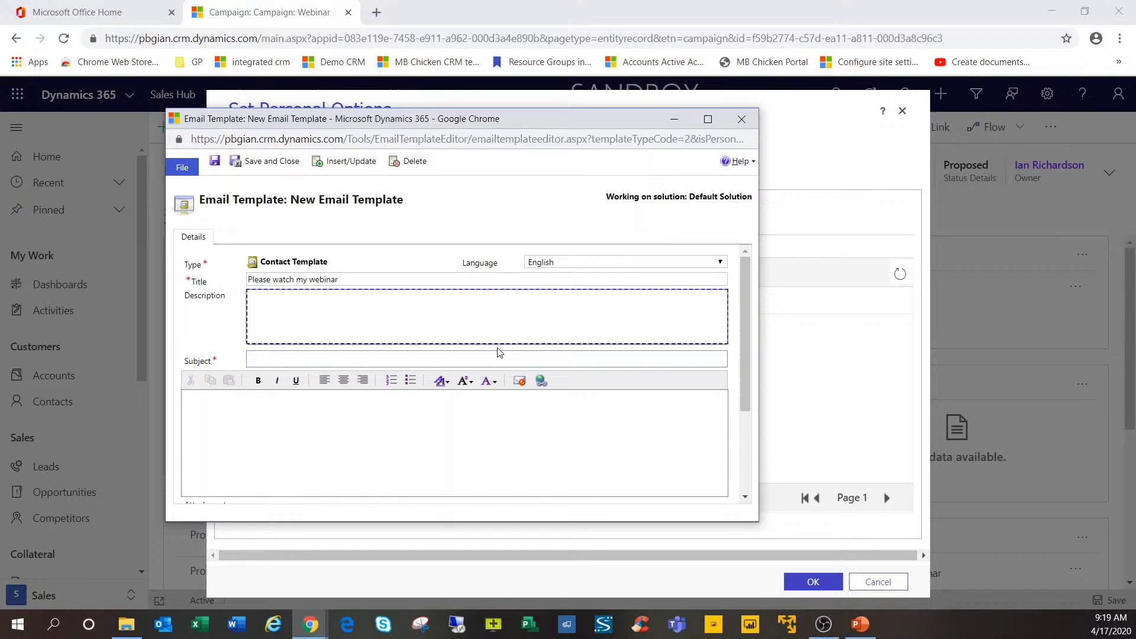
text(This templa)
text(te is used to invite peop)
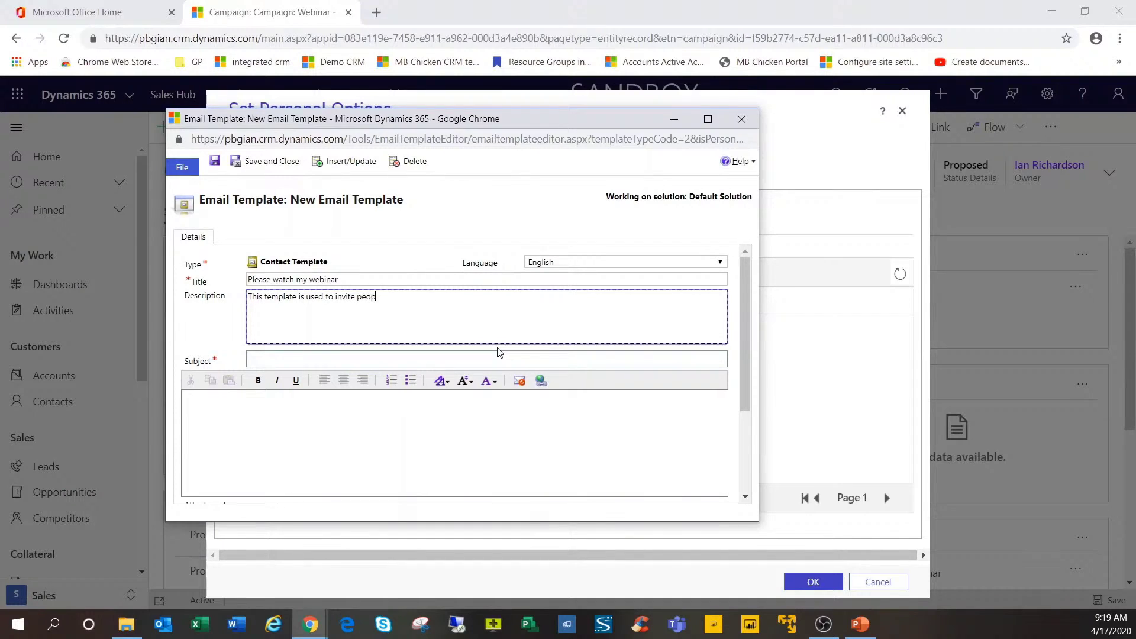
text(le to my webinar)
click(289, 436)
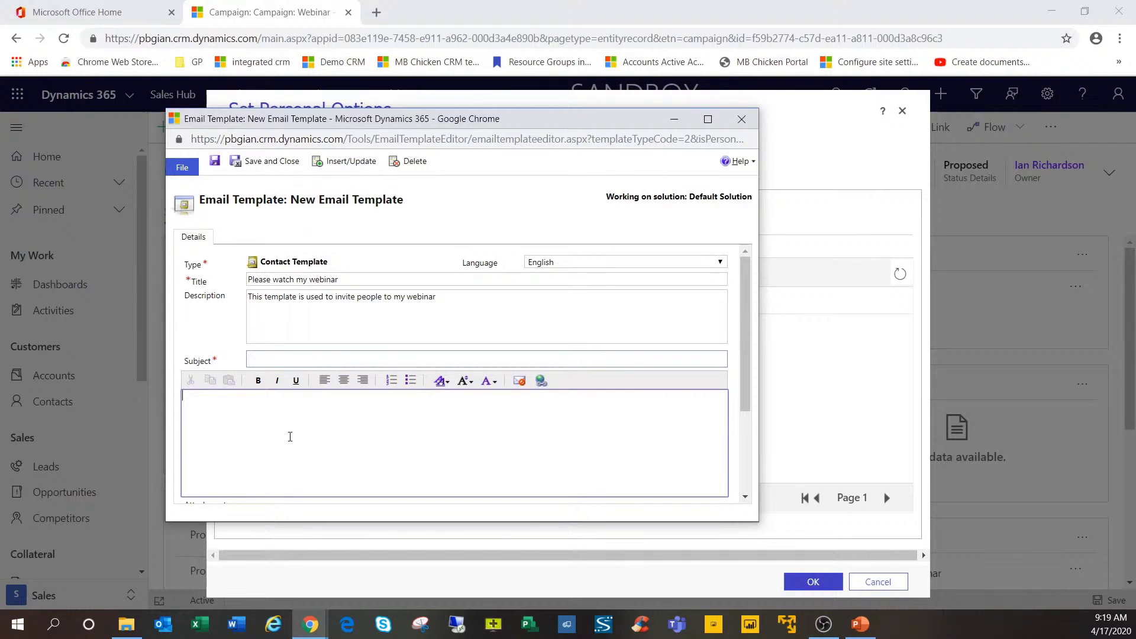
click(286, 362)
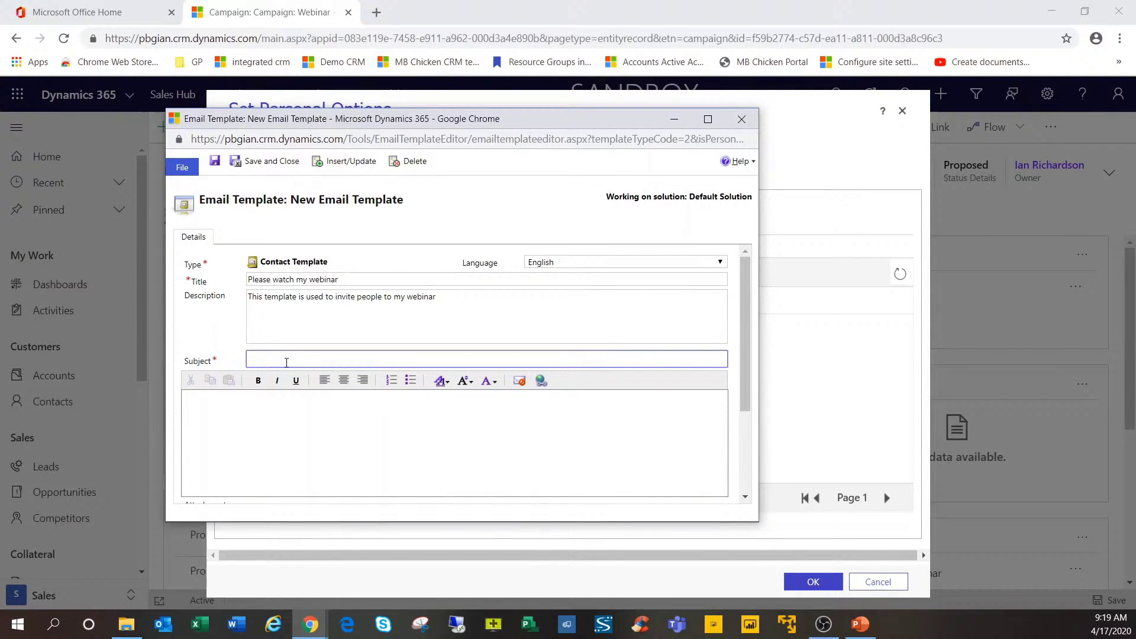
text(Please watch my webin)
text(ar)
key(Tab)
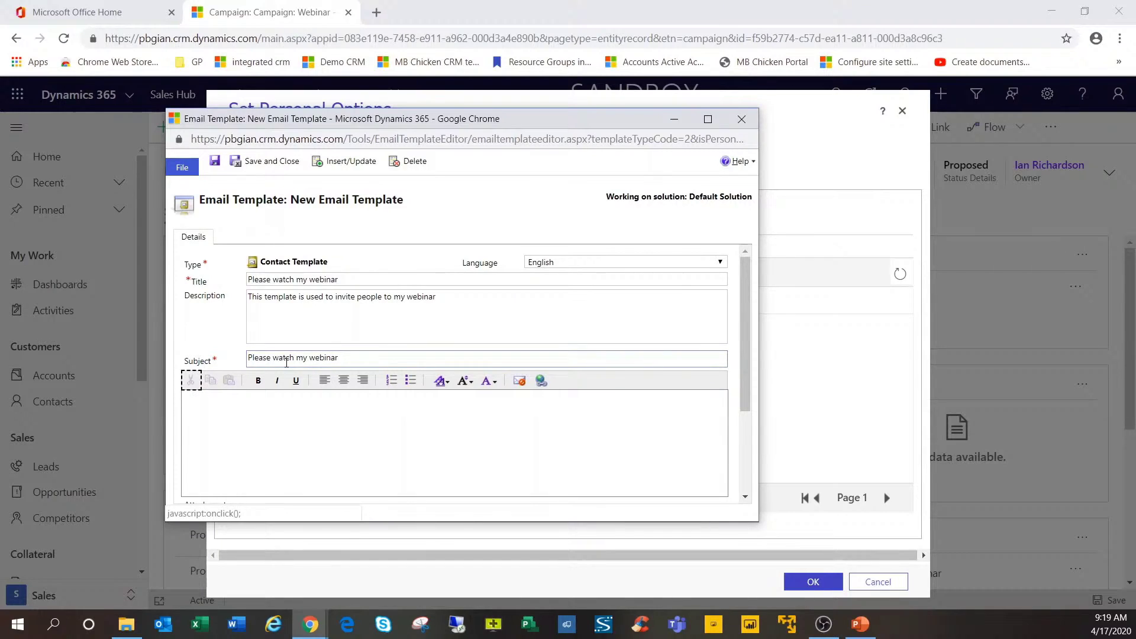
key(Tab)
click(251, 416)
text(Dear)
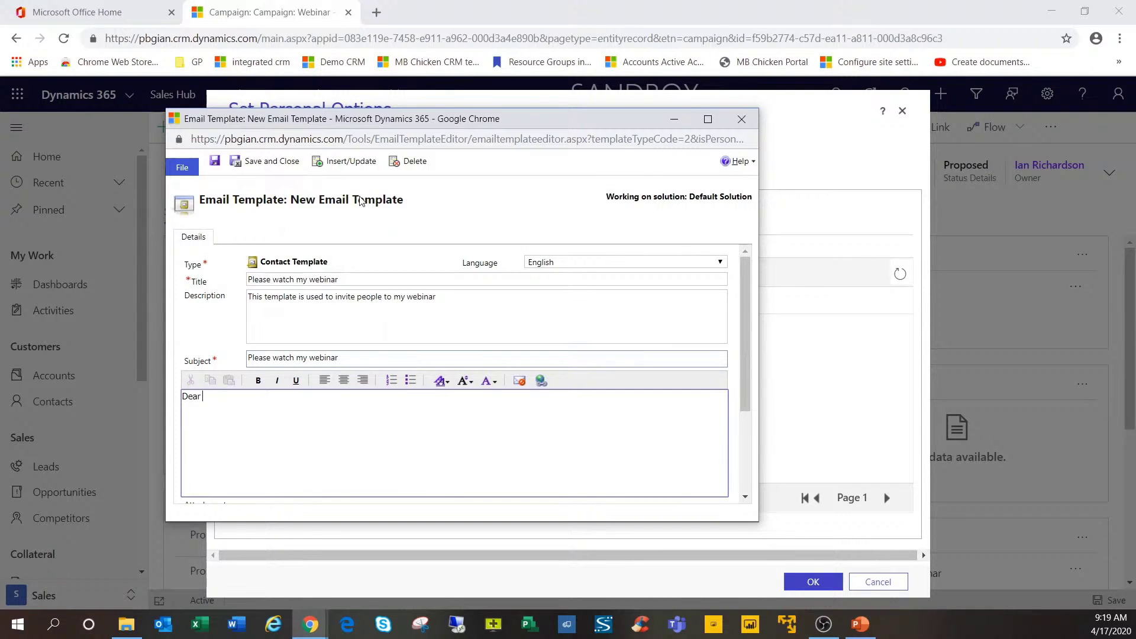
Add a Contact : Full Name data field value and insert it after 'Dear'.
click(339, 162)
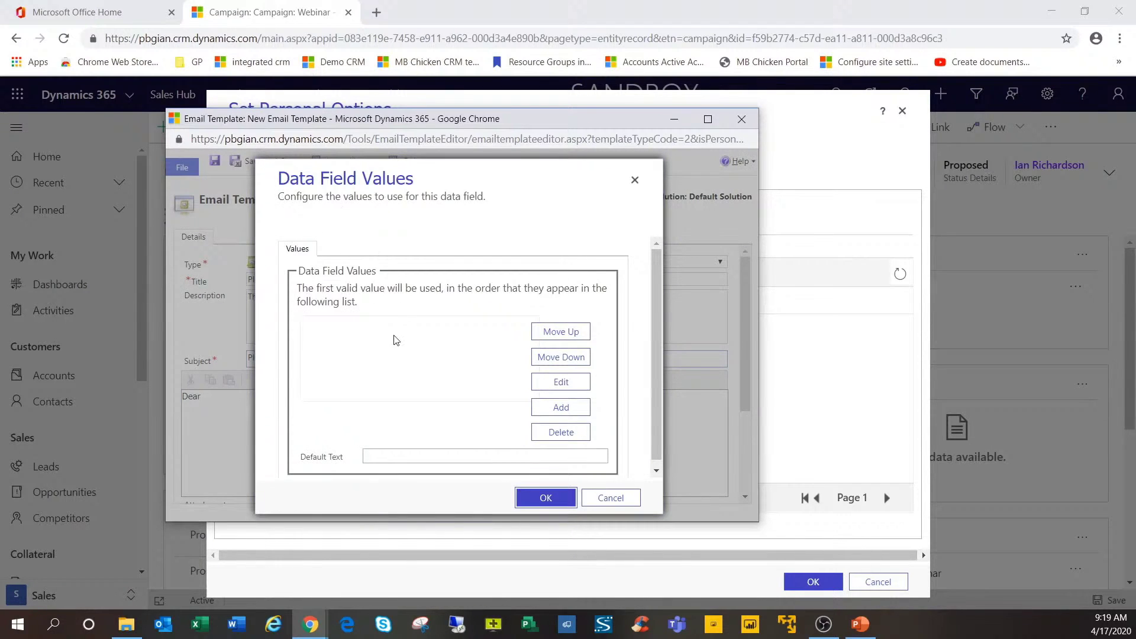
click(547, 412)
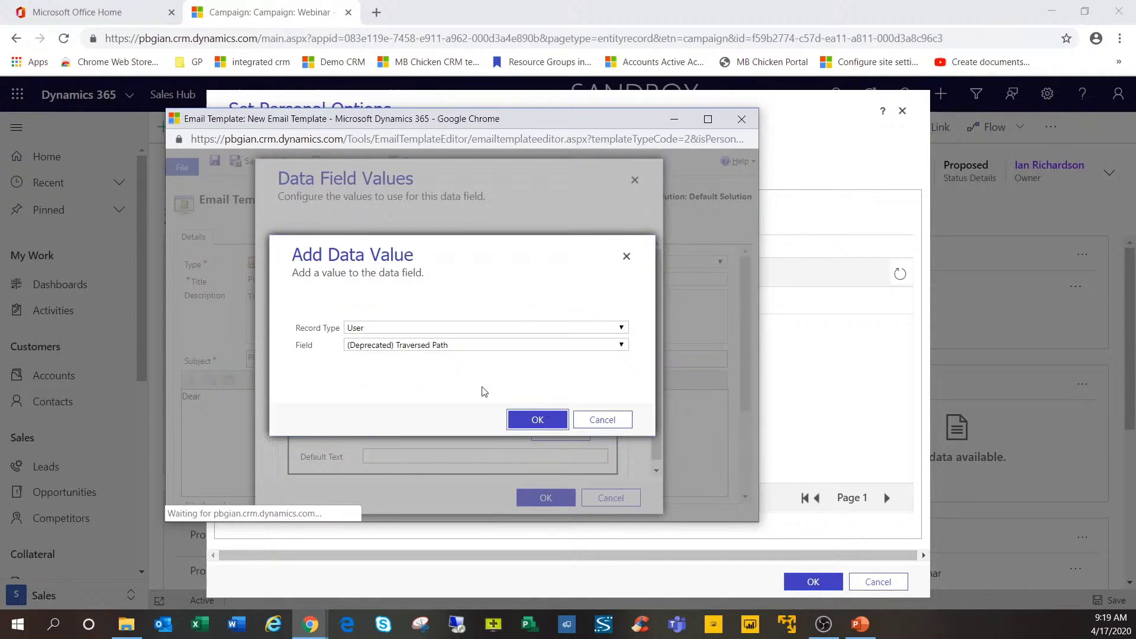
click(372, 329)
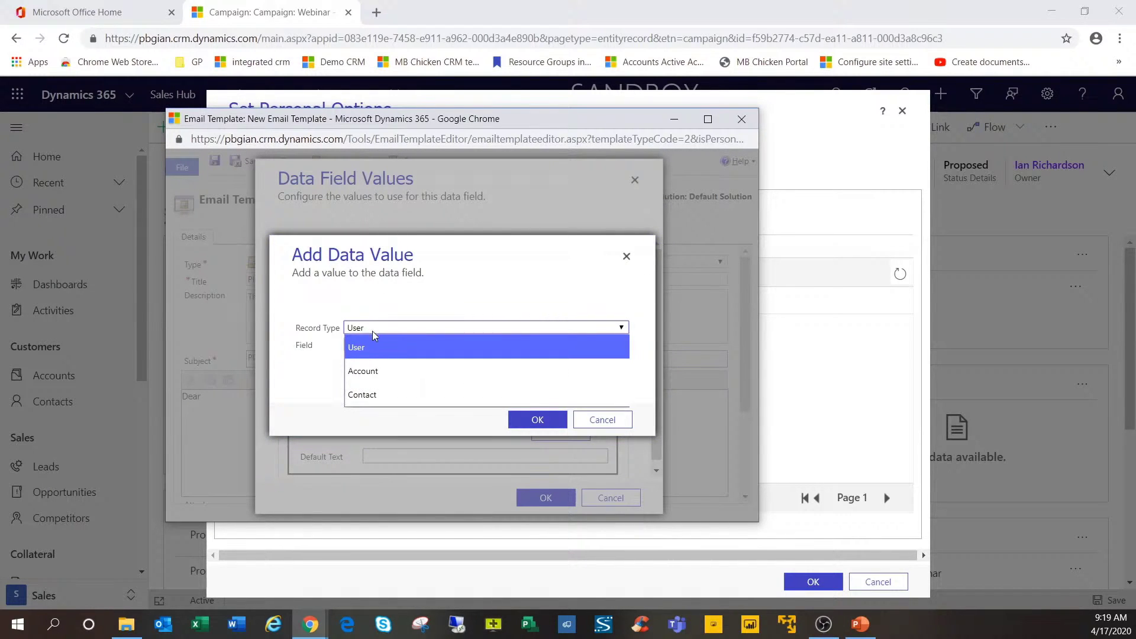
click(358, 394)
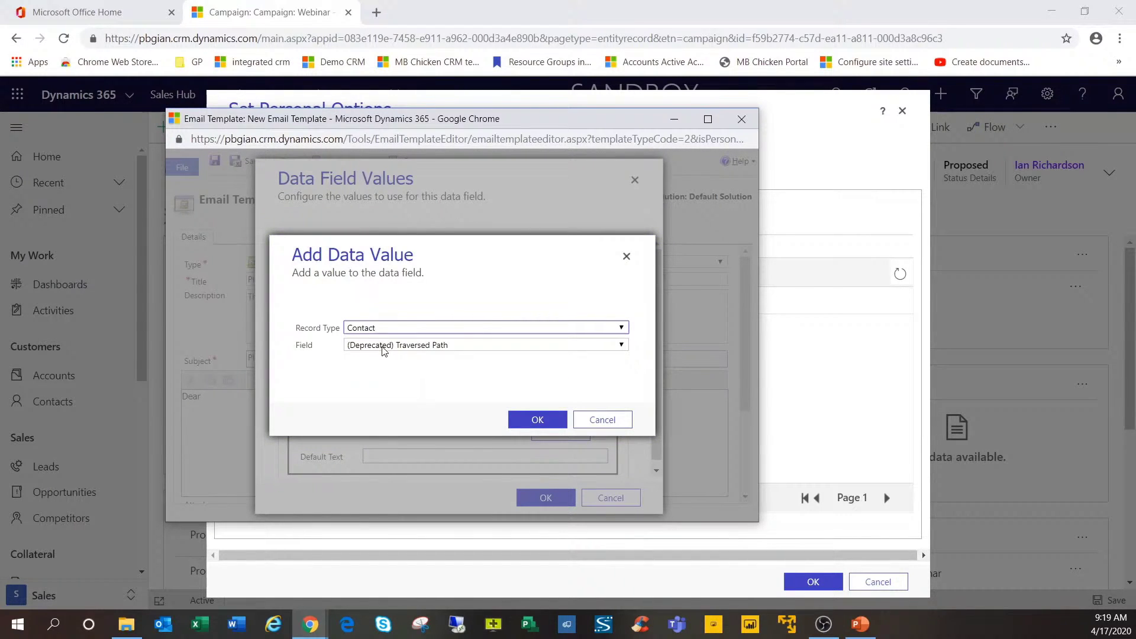
click(382, 350)
scroll(452, 208, down, 1)
scroll(426, 204, down, 1)
scroll(421, 201, down, 3)
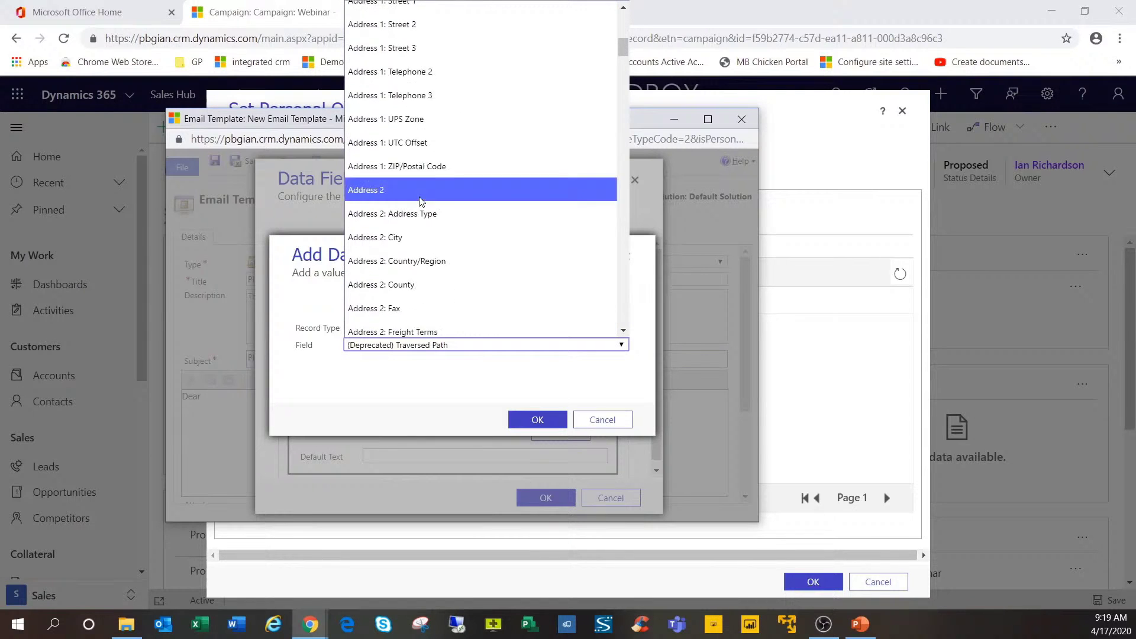
scroll(421, 202, down, 5)
scroll(421, 202, down, 5)
scroll(421, 201, down, 5)
scroll(420, 201, down, 5)
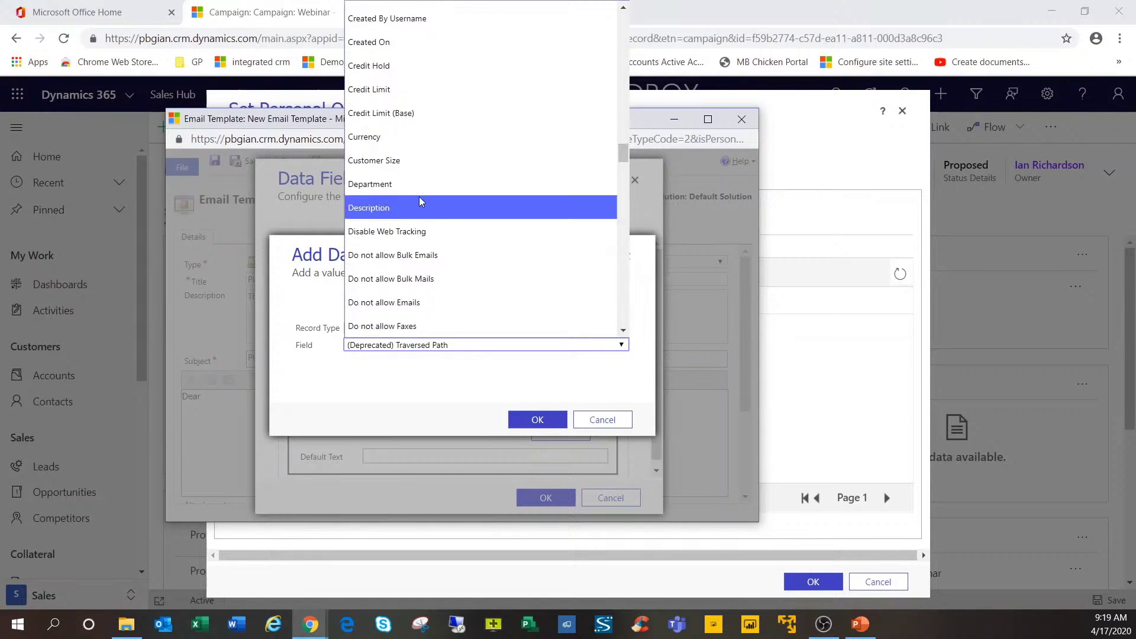
scroll(421, 201, down, 5)
scroll(419, 198, up, 2)
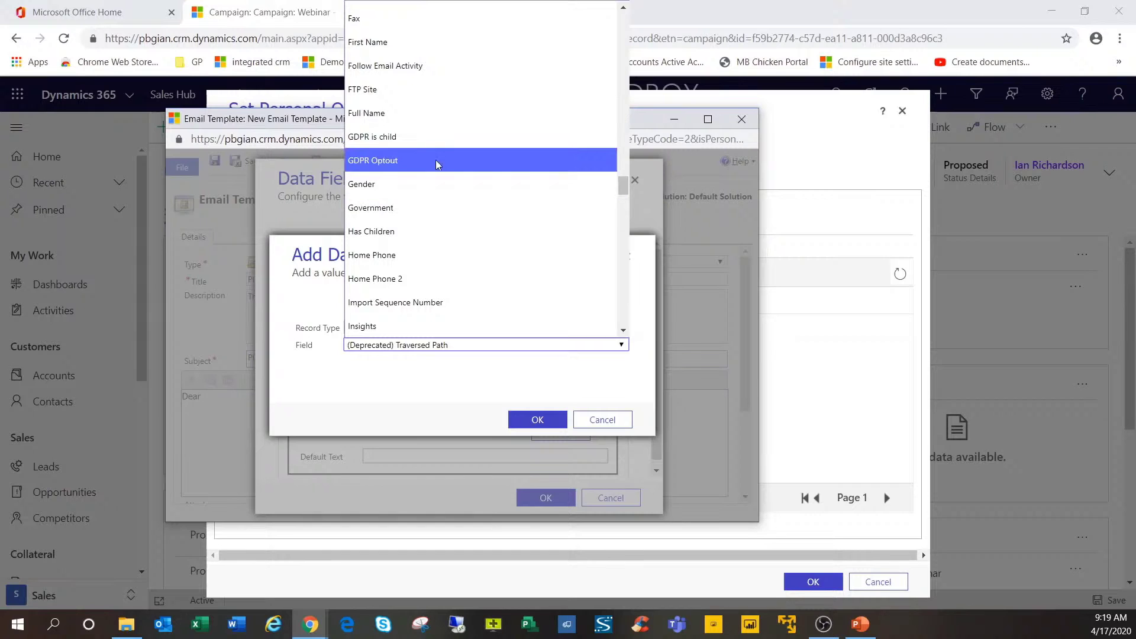
click(399, 119)
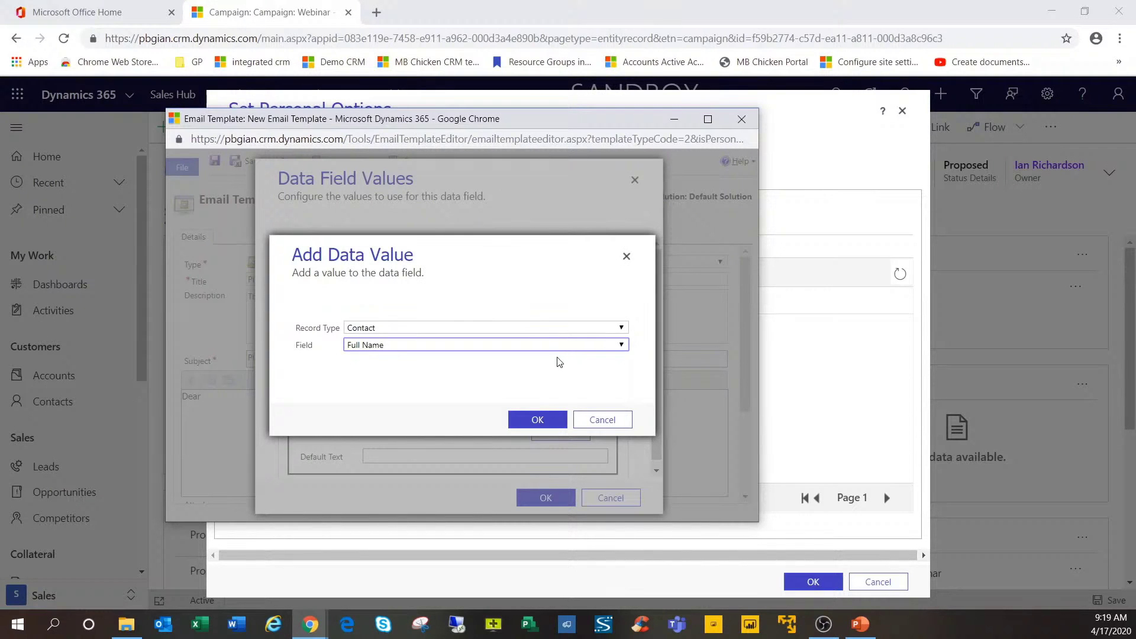
click(537, 419)
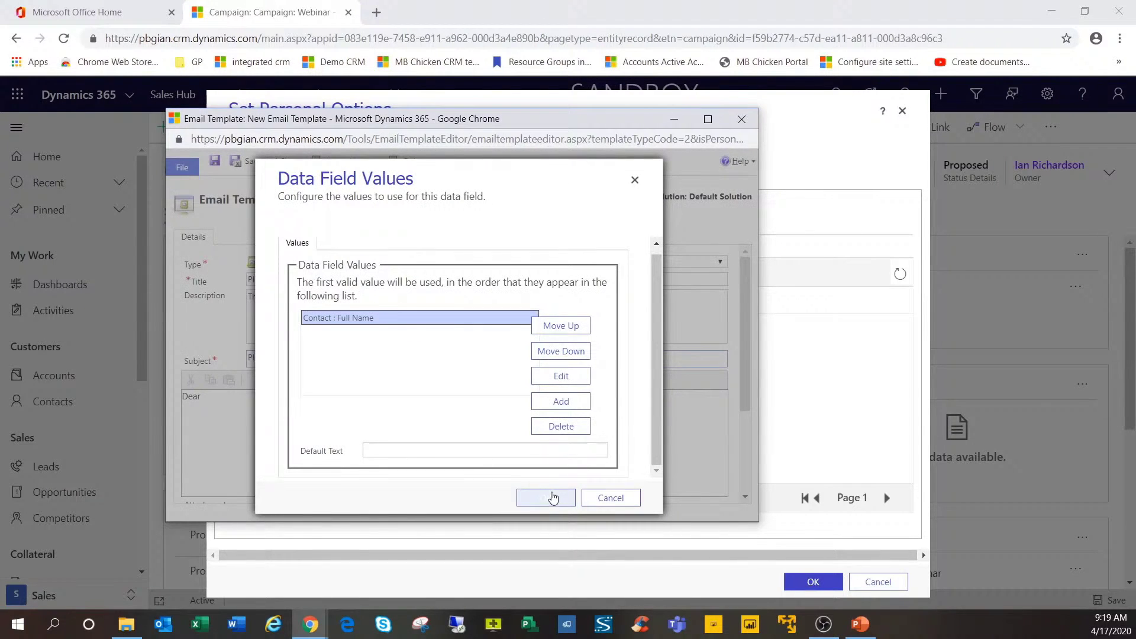
click(547, 501)
text(We are)
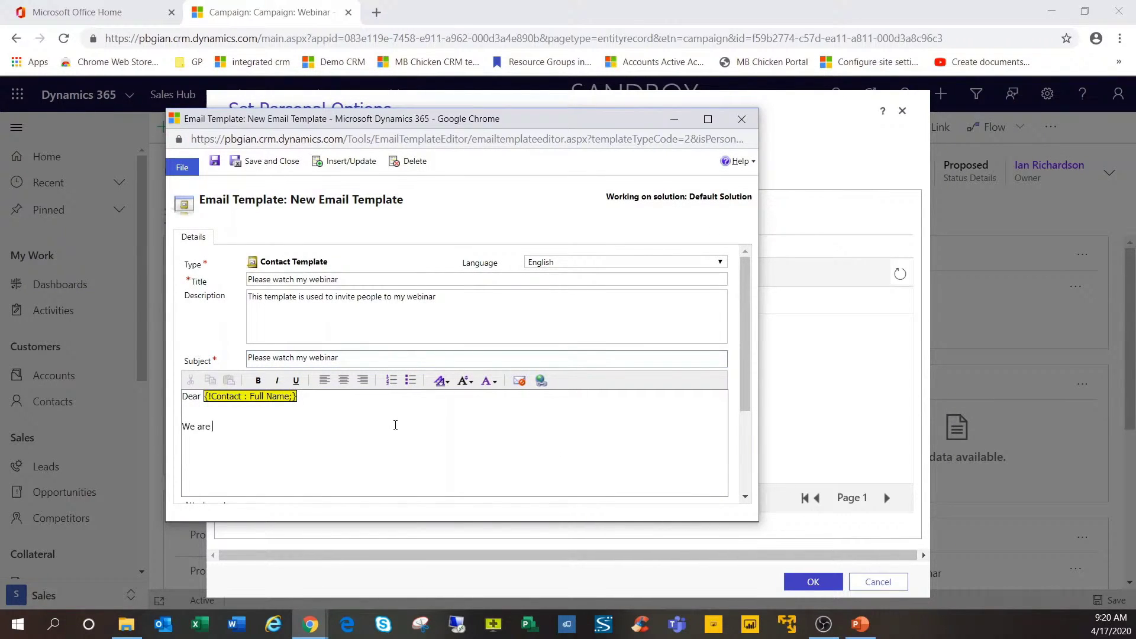
text(having)
text( a webinar about )
text(D365 emap)
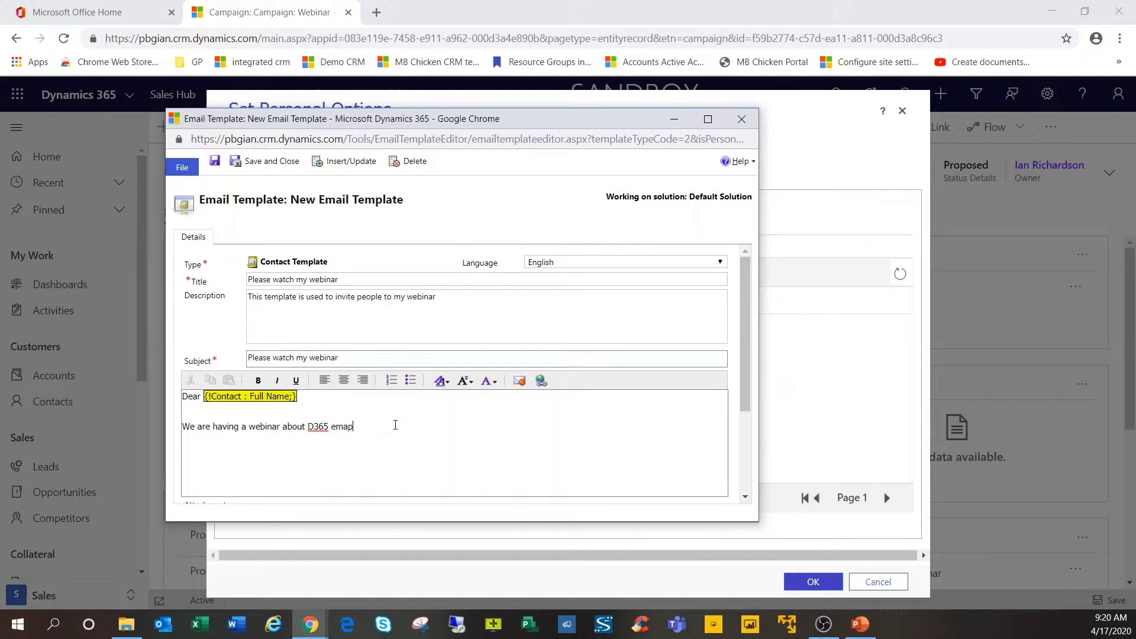
Finish the webinar invitation sentence, add a new line, and save and close the template.
key(BackSpace)
text(il)
text(e)
text(plate)
text( you could)
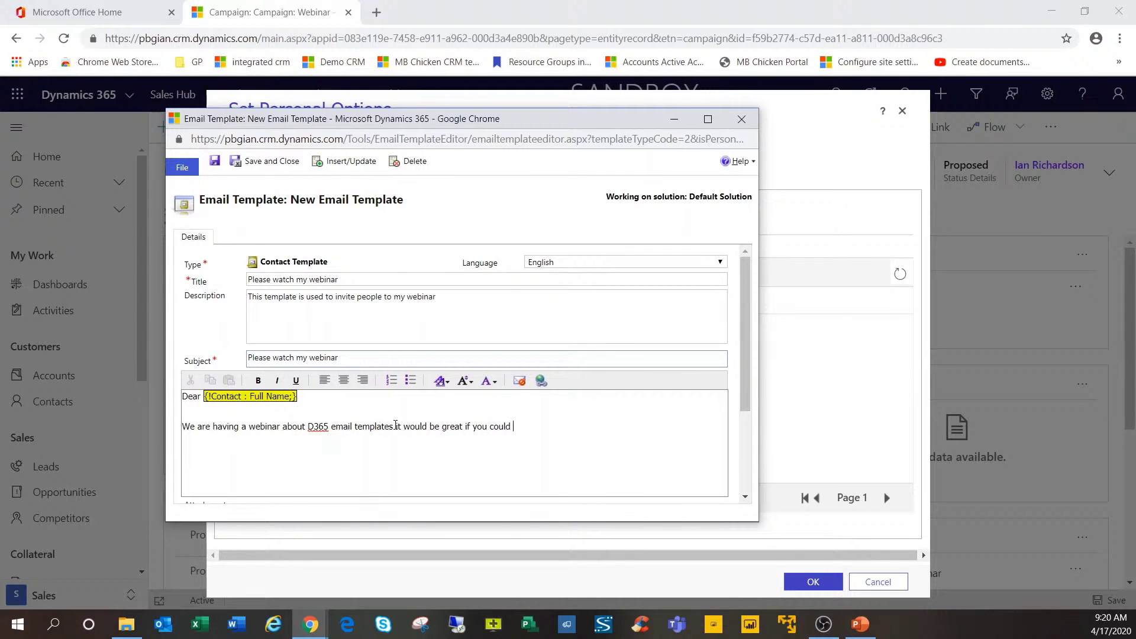
text(c)
key(Return)
key(Return)
click(253, 168)
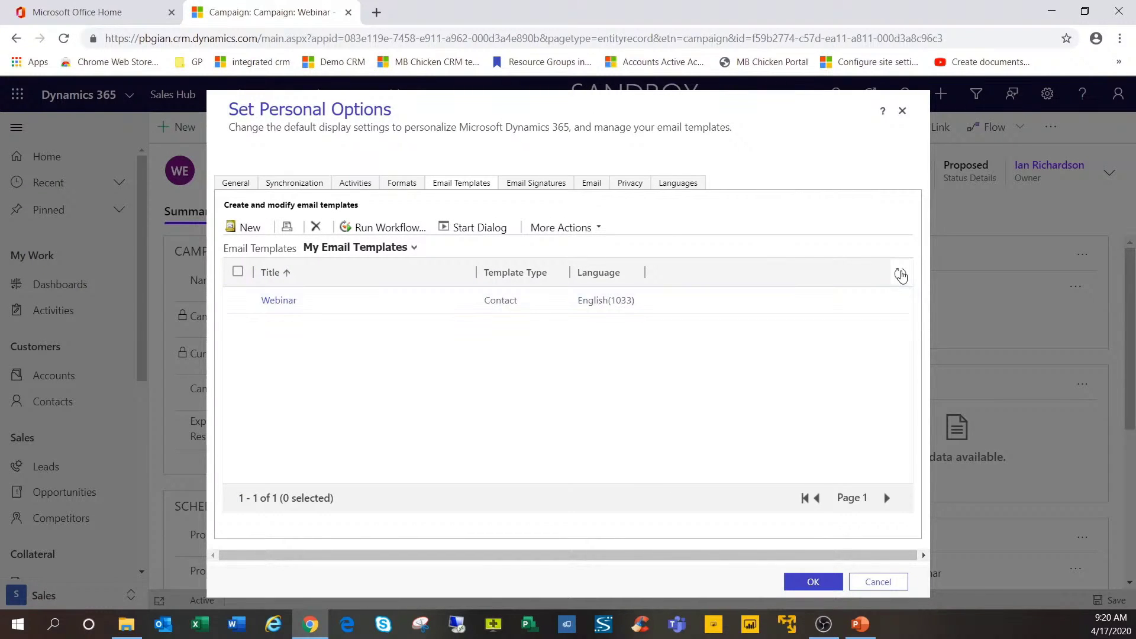
Refresh the template list, close personal options, and view the April Webinar list's members.
click(900, 274)
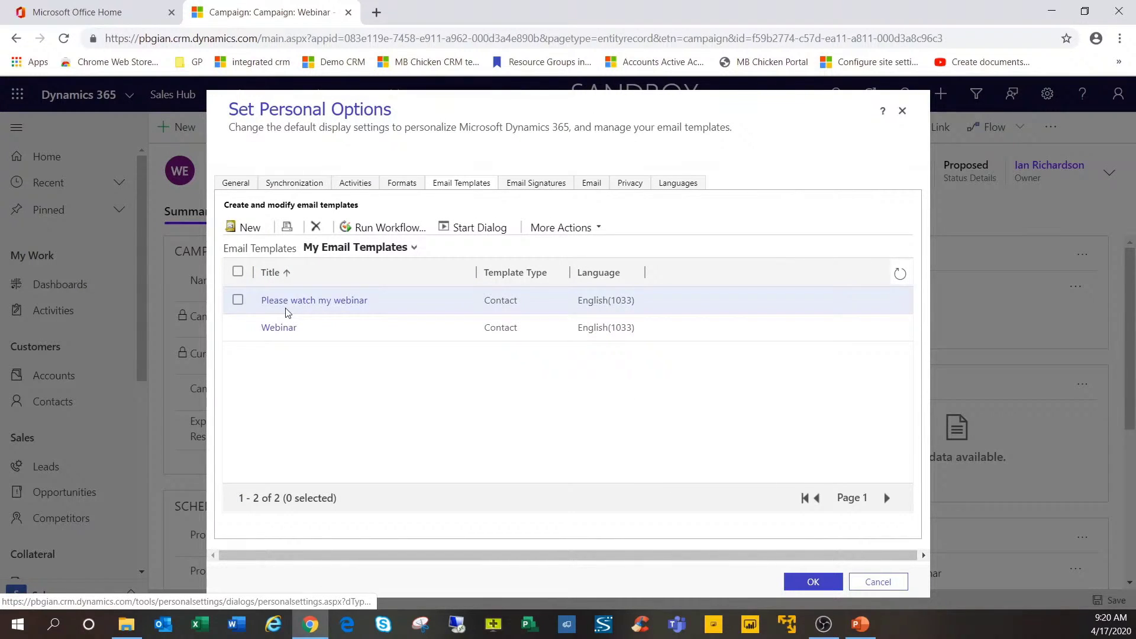
click(792, 584)
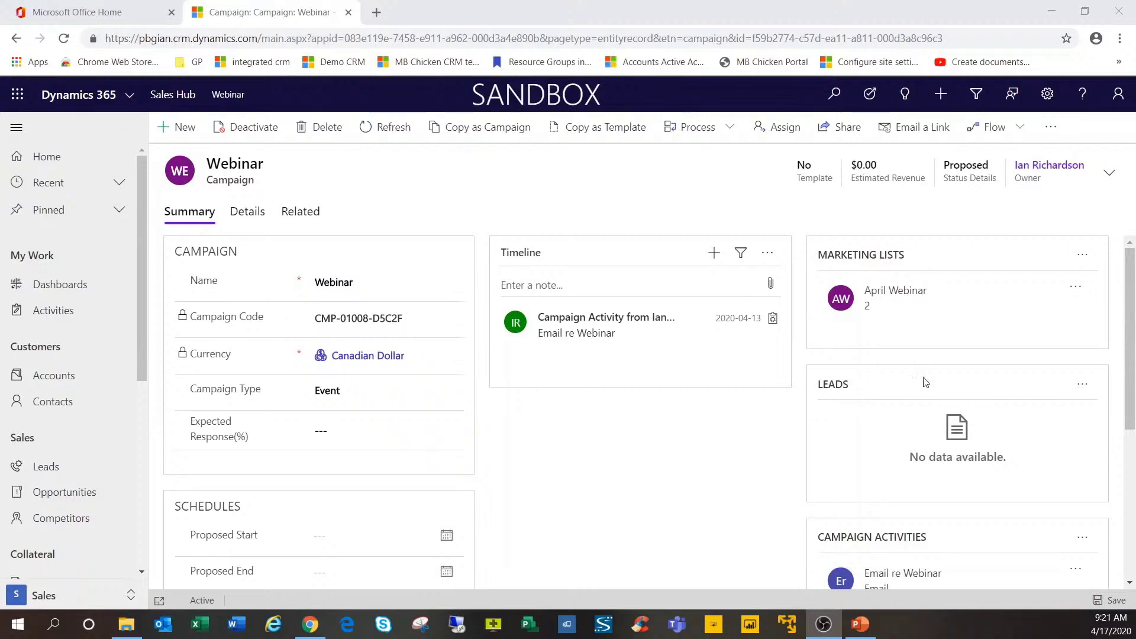
click(898, 299)
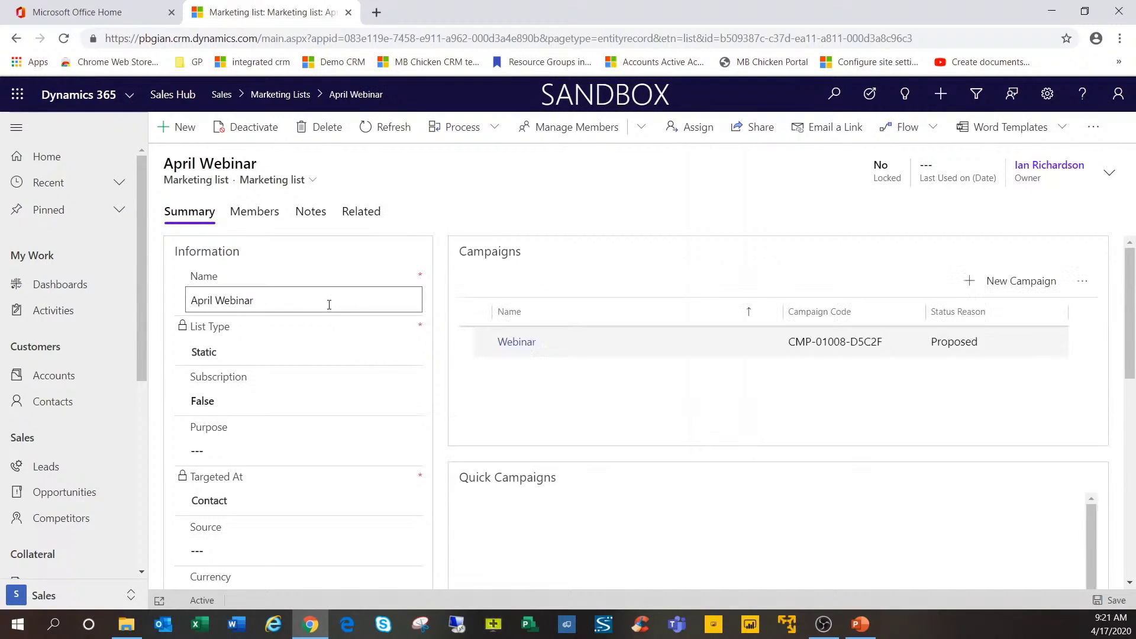
click(249, 216)
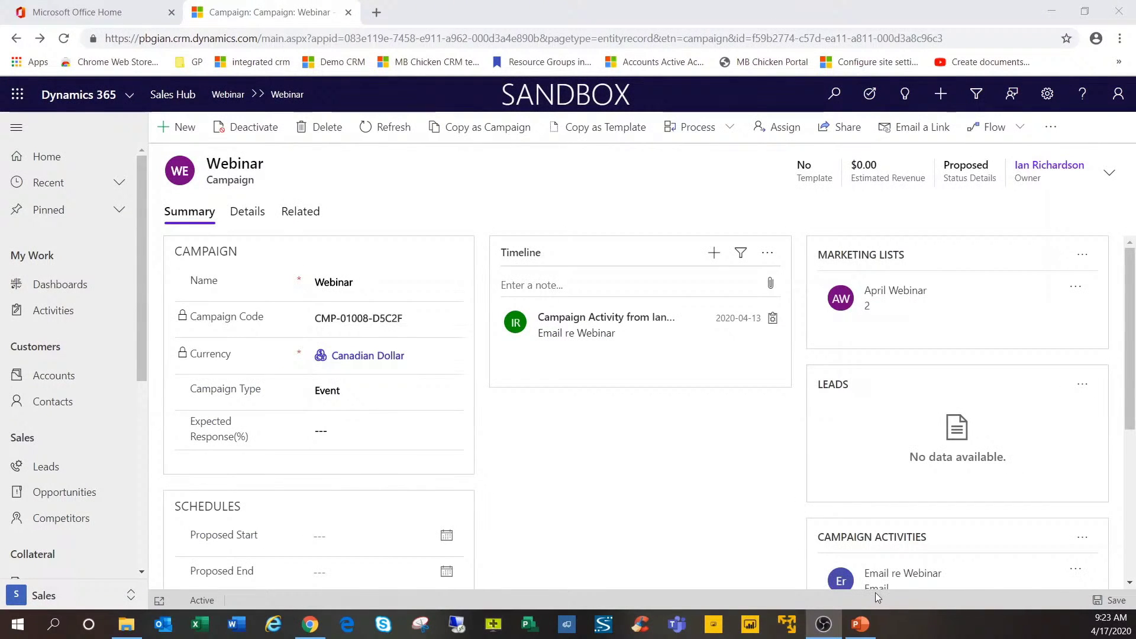
Create a new campaign activity 'follow up invite' of type Direct Follow-Up Contact.
click(1079, 540)
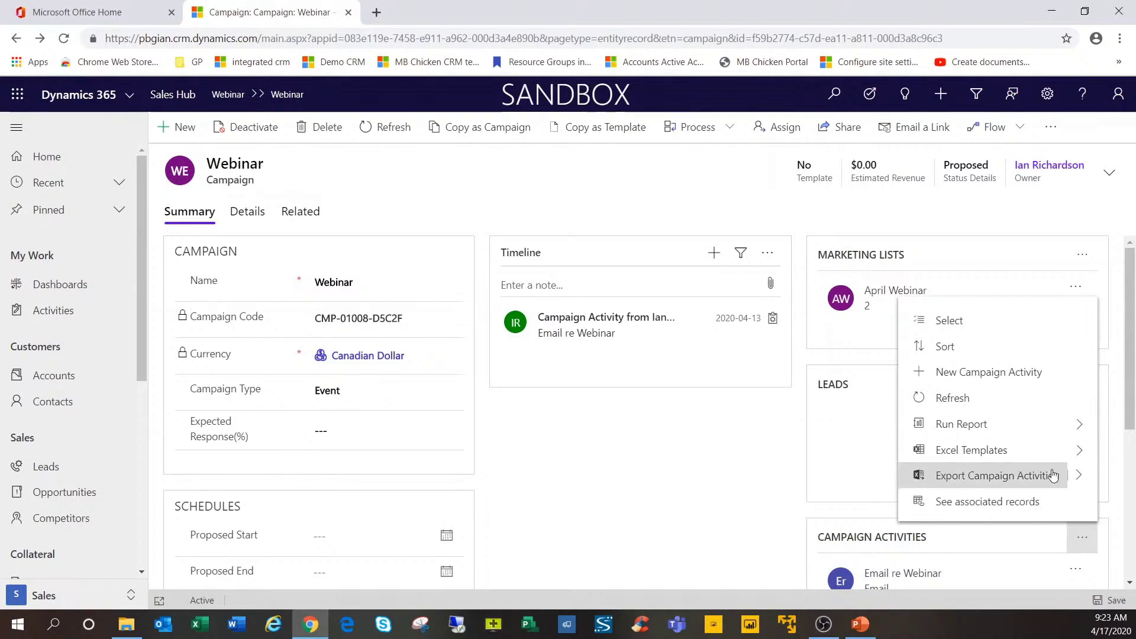
click(995, 376)
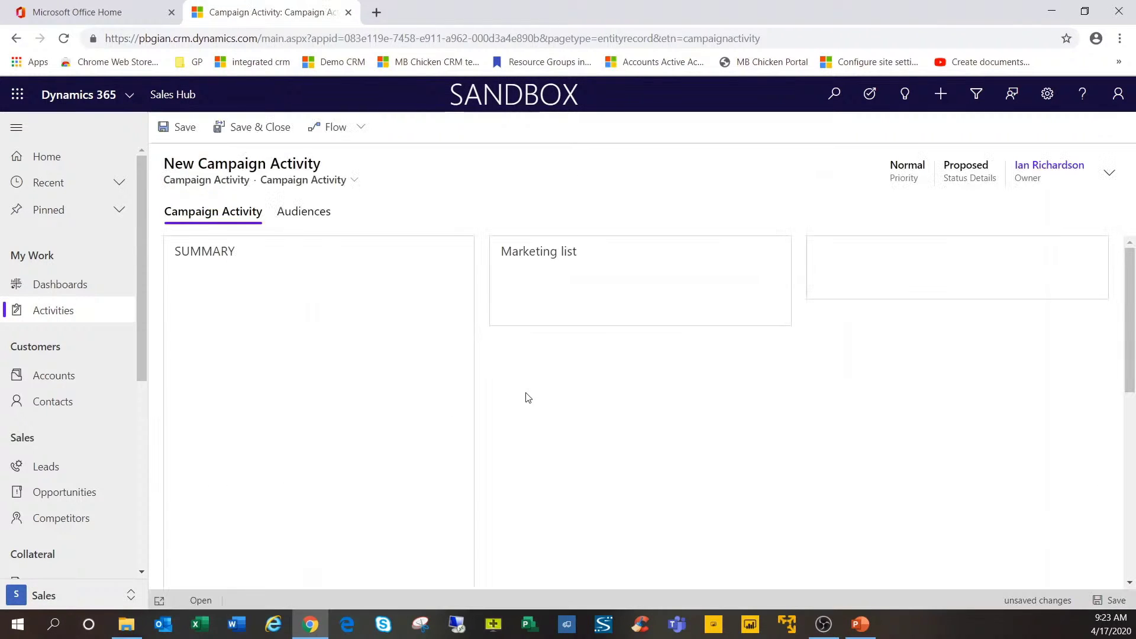
click(319, 290)
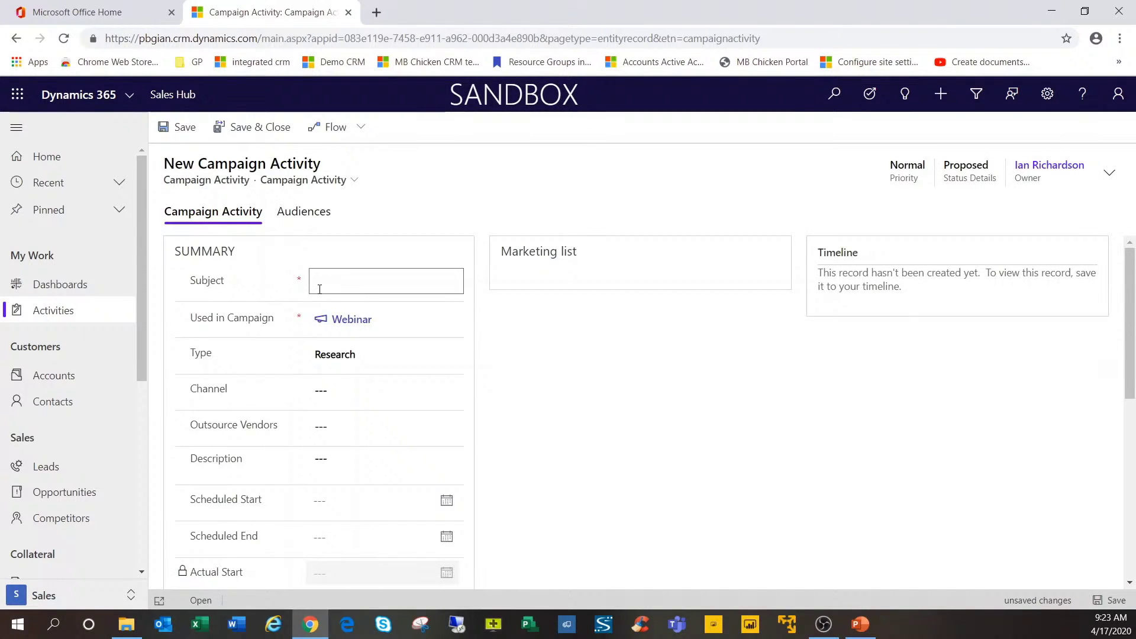
text(follow up inv)
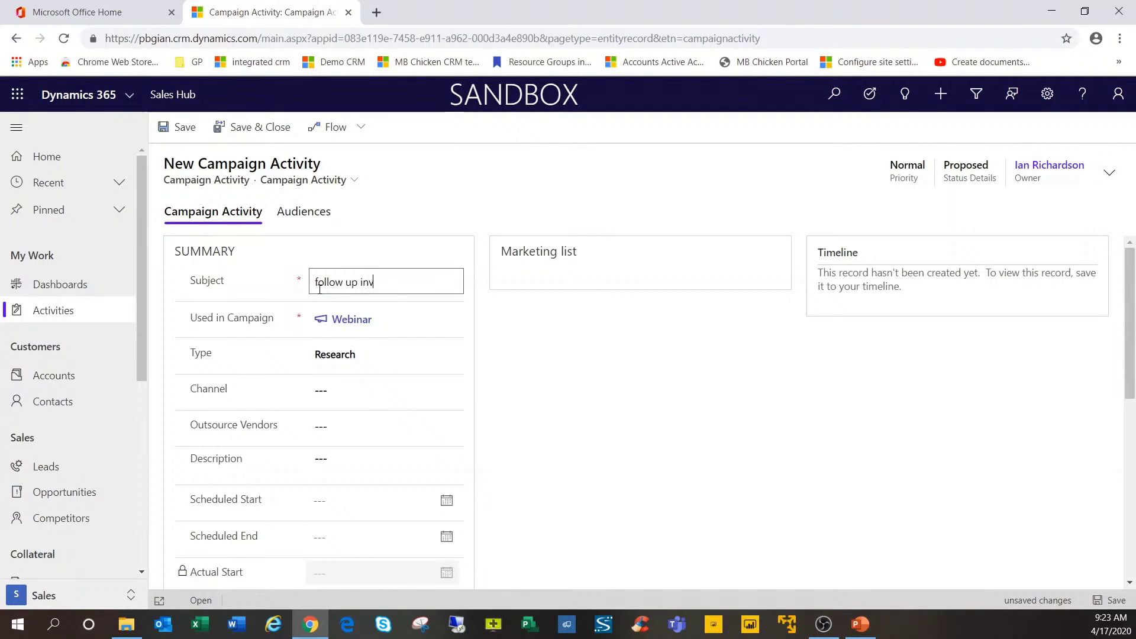
text(ite)
key(Tab)
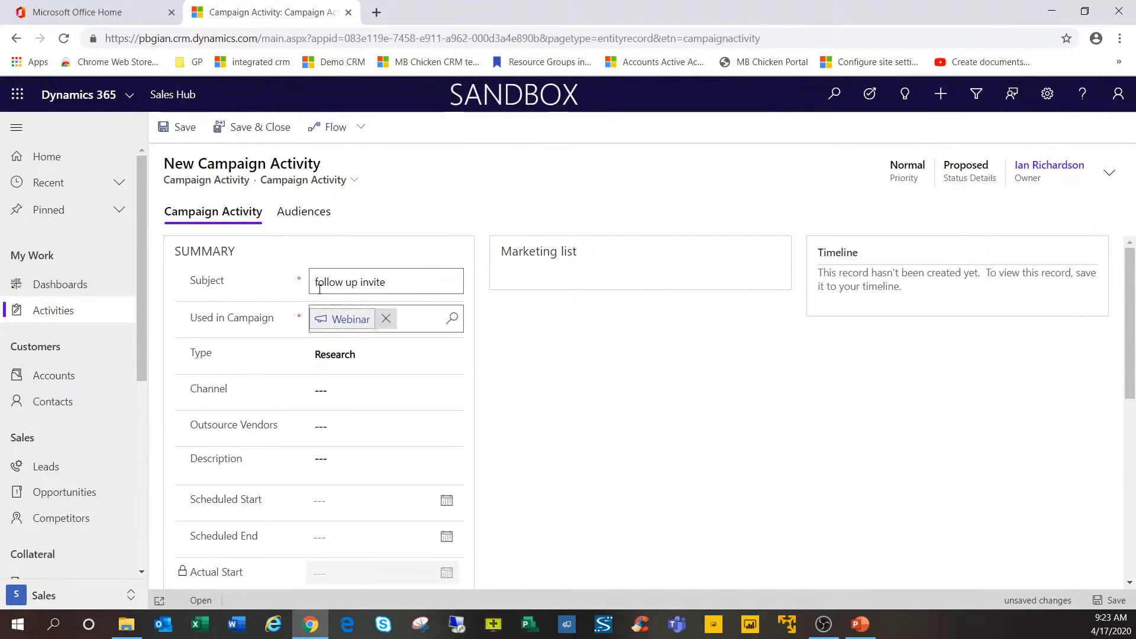
click(348, 364)
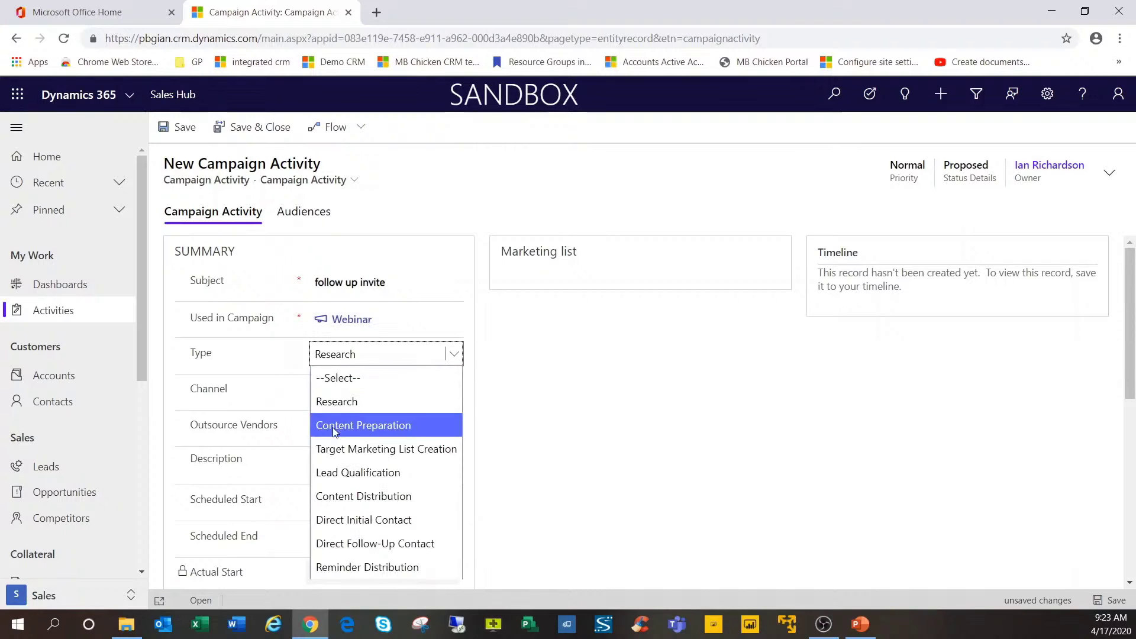
click(340, 545)
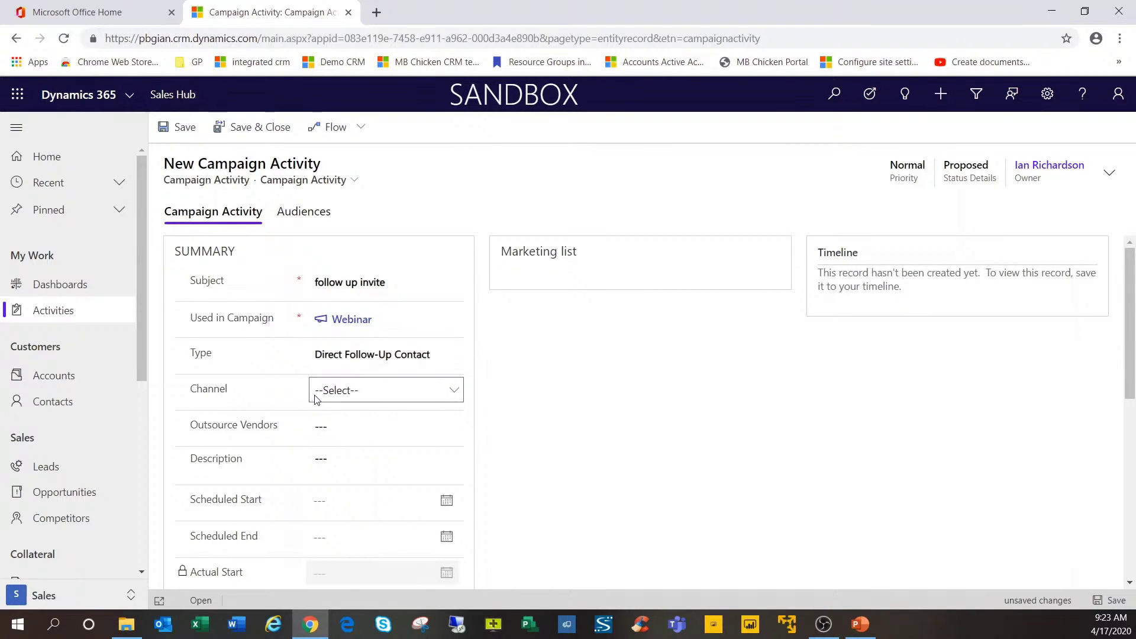
Set the activity channel to Email and save it.
click(315, 399)
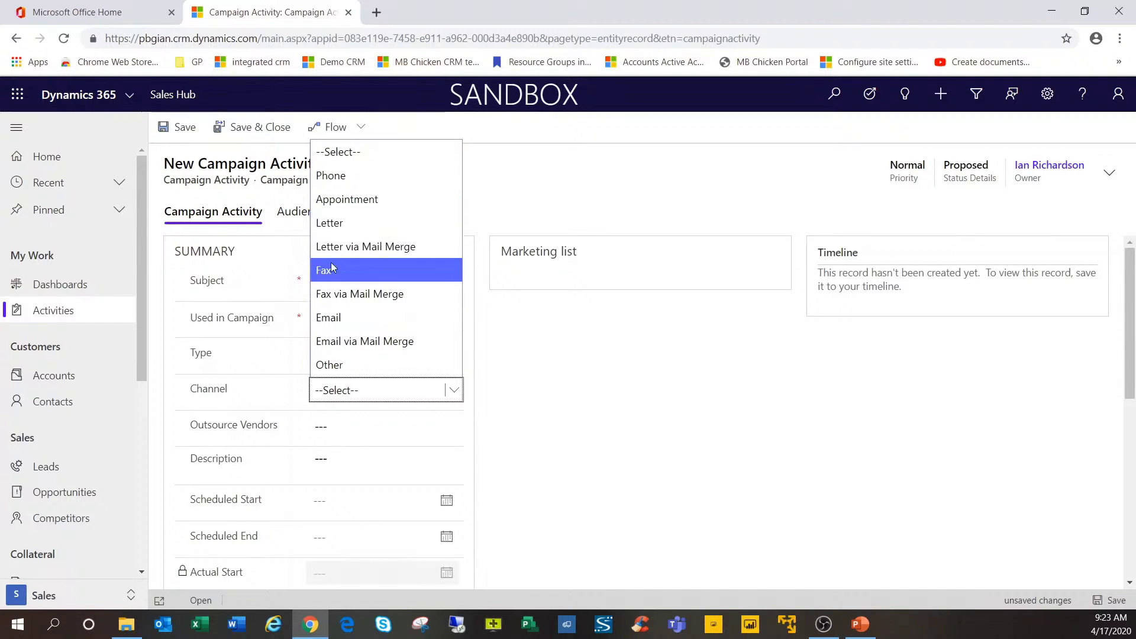
click(331, 319)
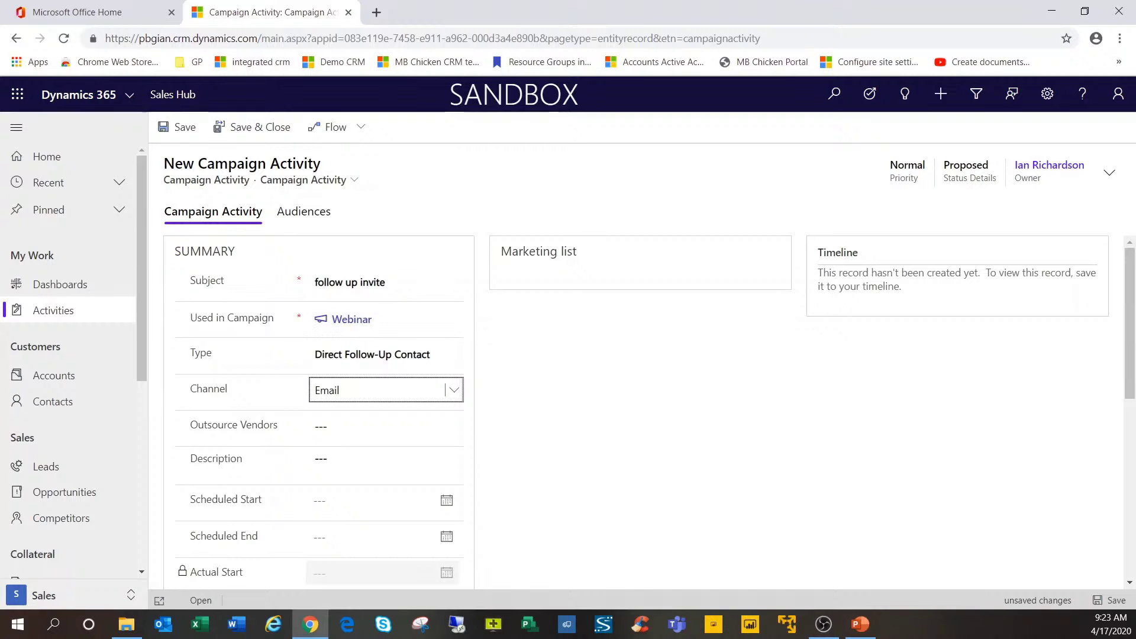
key(ctrl+s)
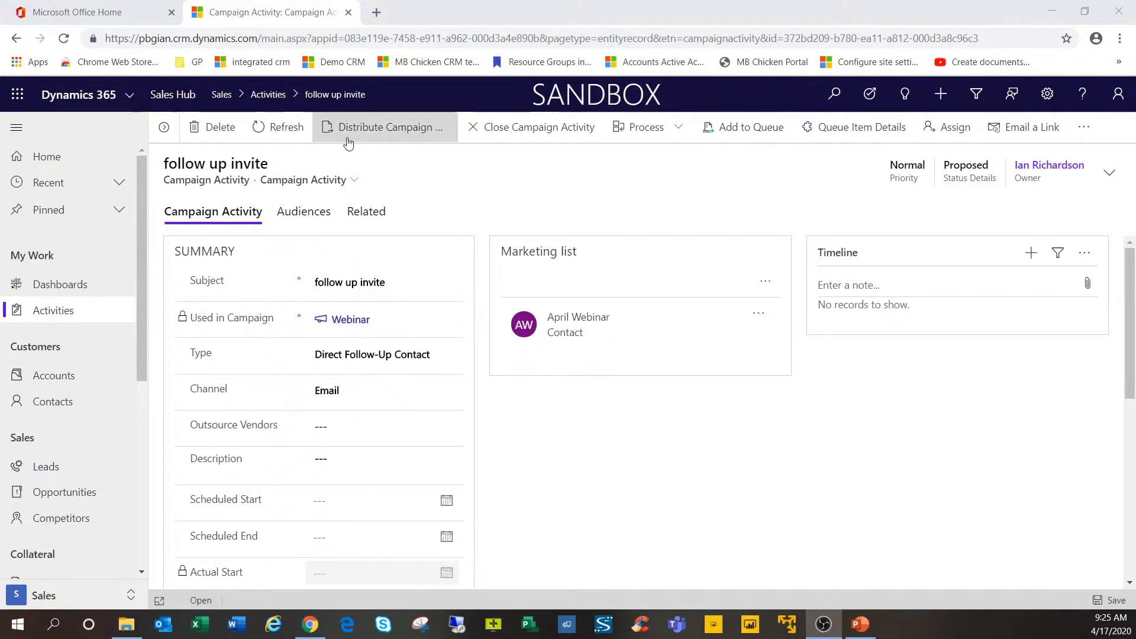
Distribute the activity using the 'Please watch my webinar' template, with the emails assigned to me.
click(389, 136)
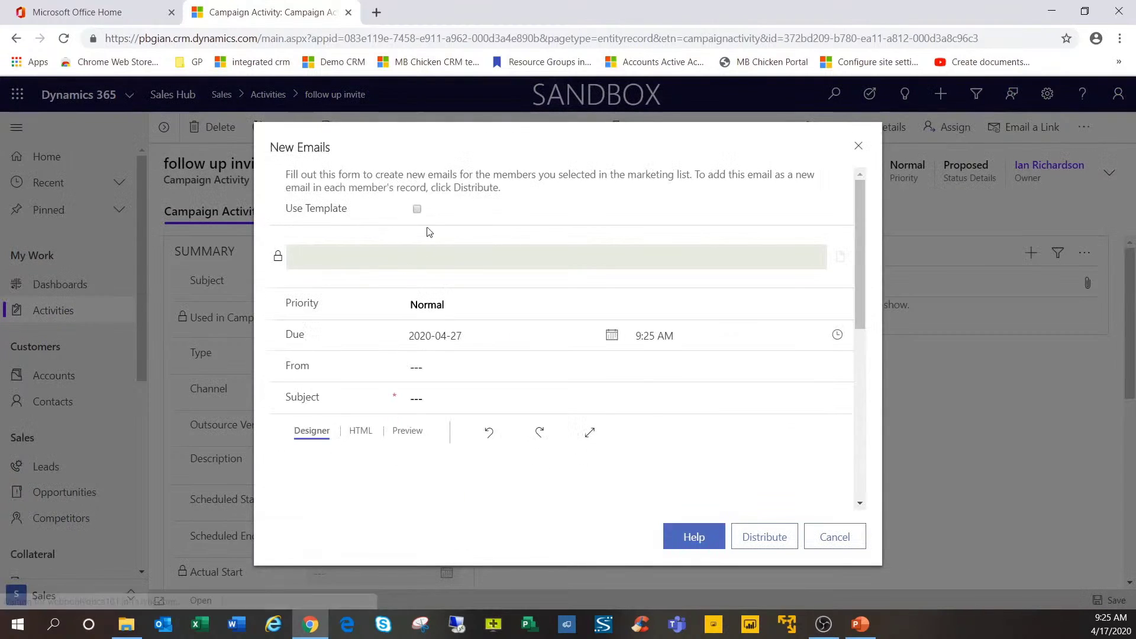
click(417, 209)
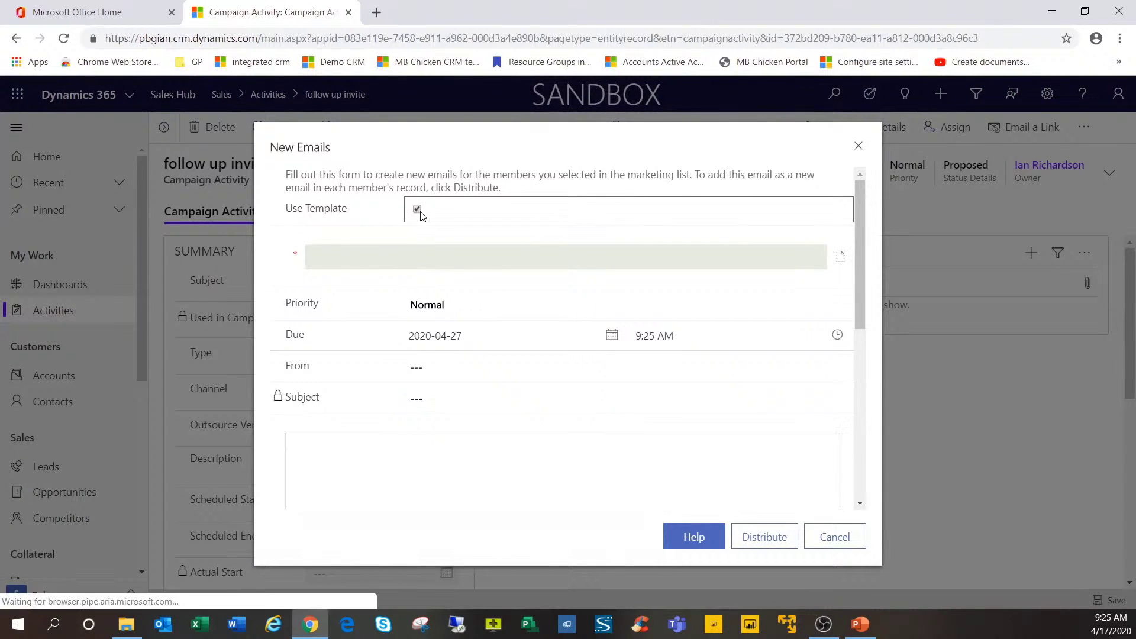
click(842, 256)
click(529, 337)
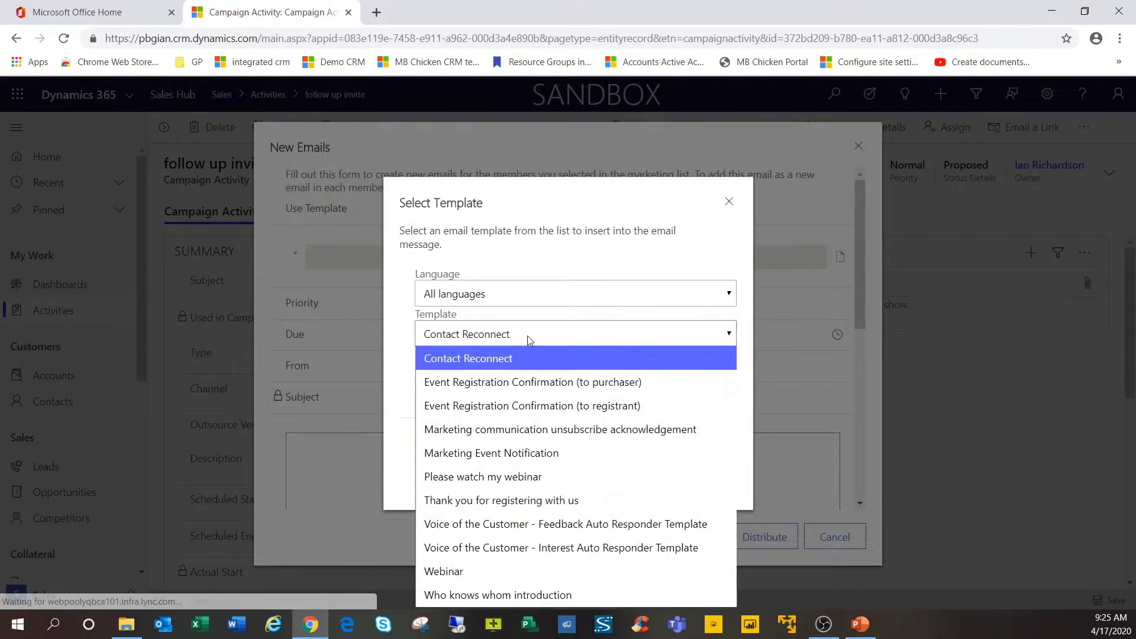
click(478, 480)
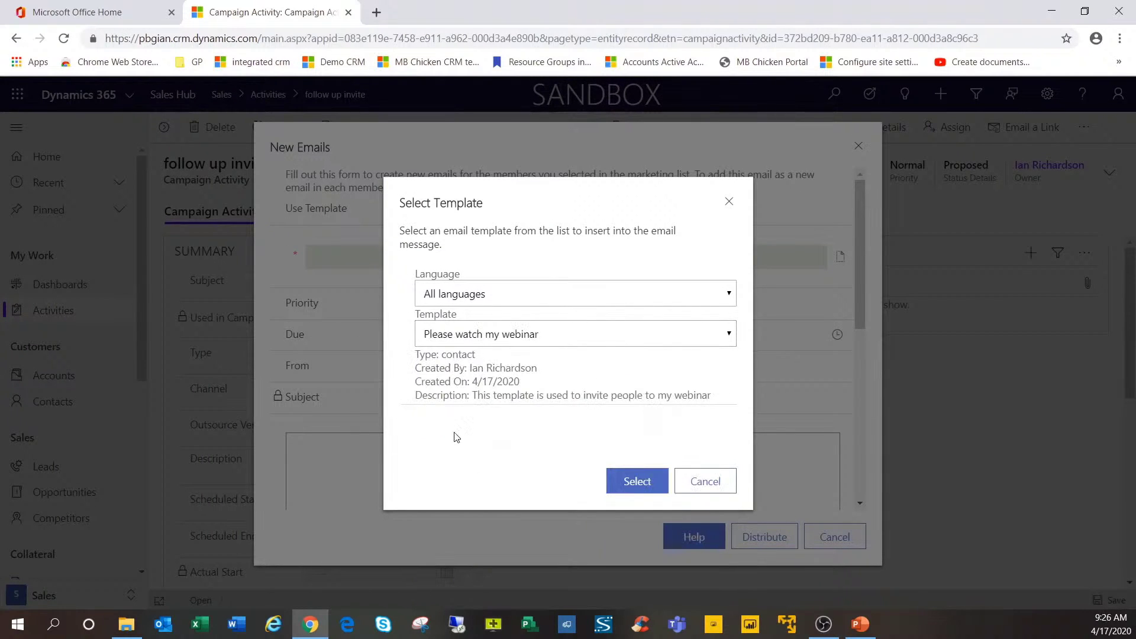
click(635, 490)
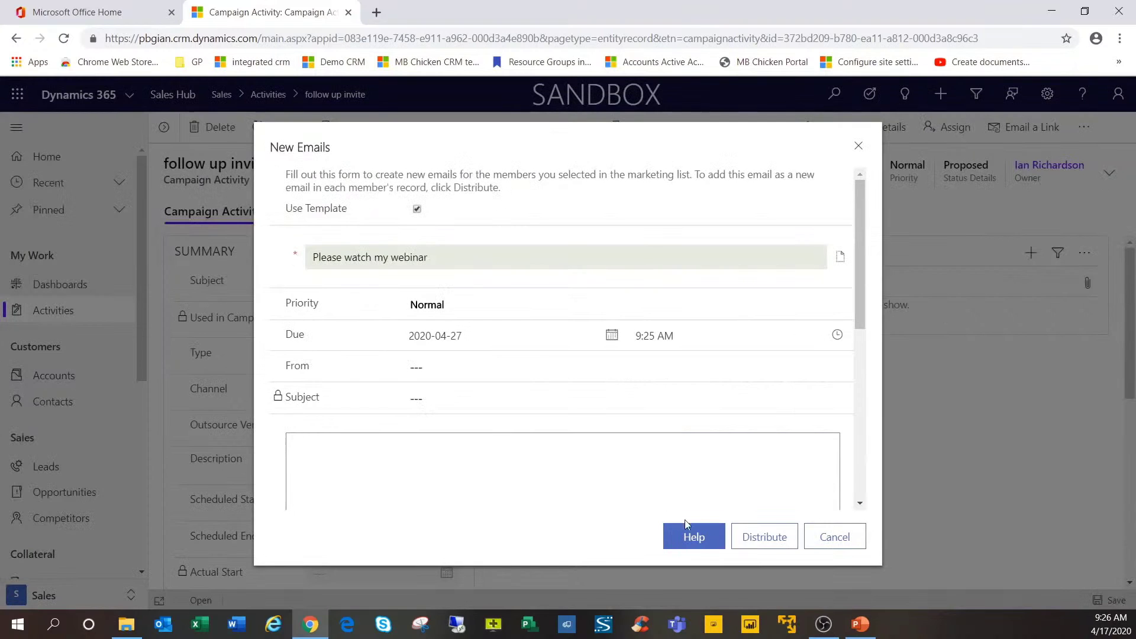
click(759, 542)
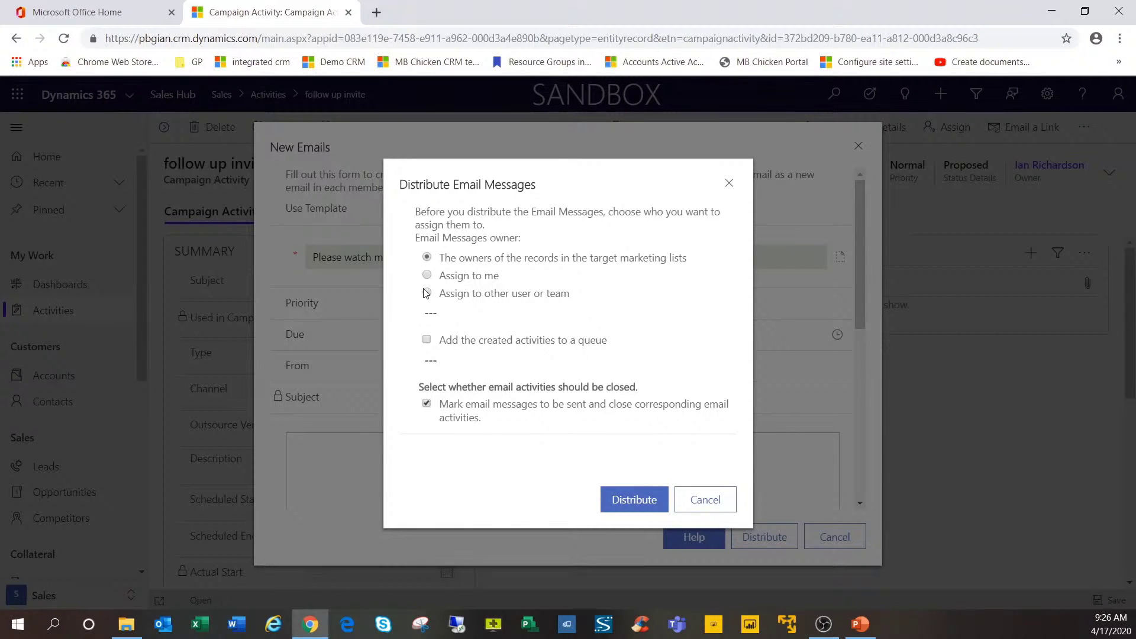
click(427, 277)
Confirm the email distribution and advance the show to the Demonstration slide.
click(623, 500)
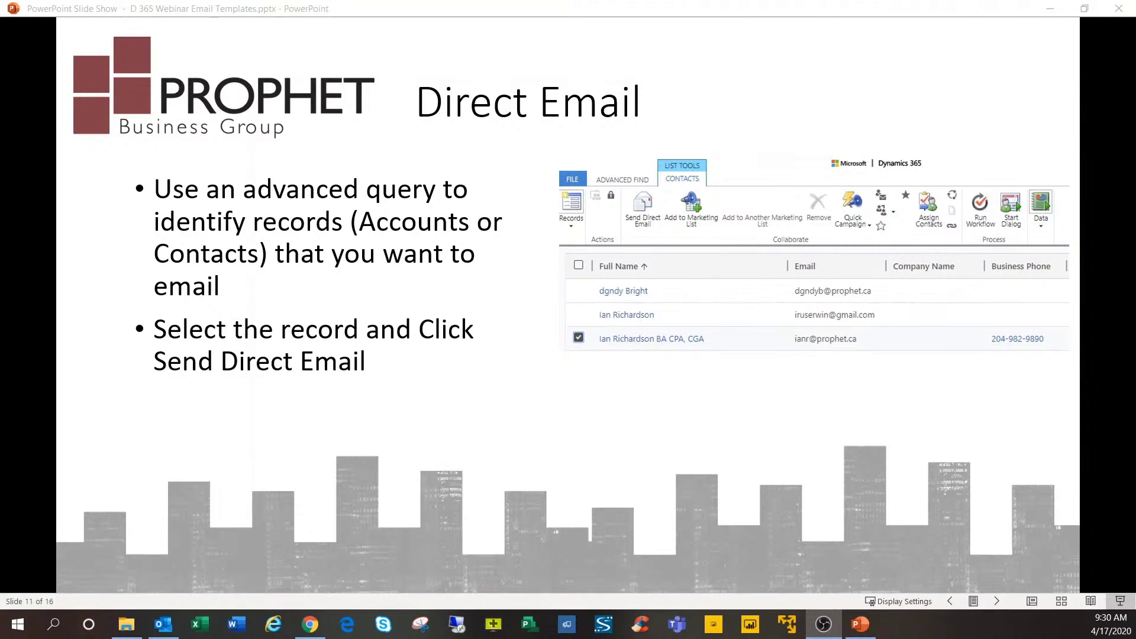
key(Right)
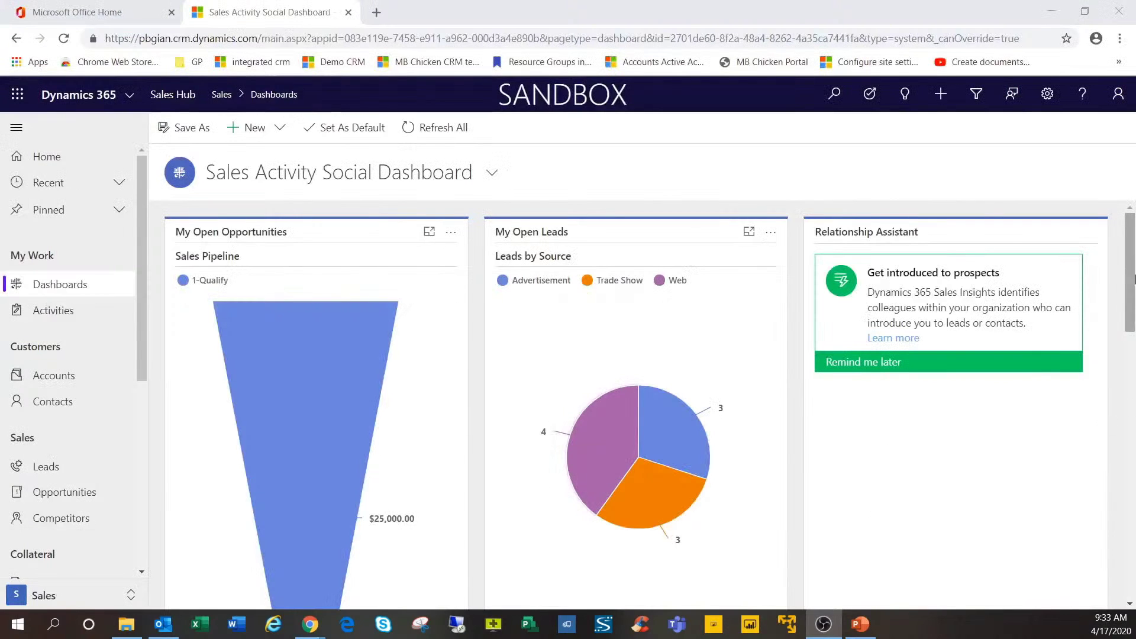
Run an Advanced Find on Contacts with the Active Contacts view.
click(975, 94)
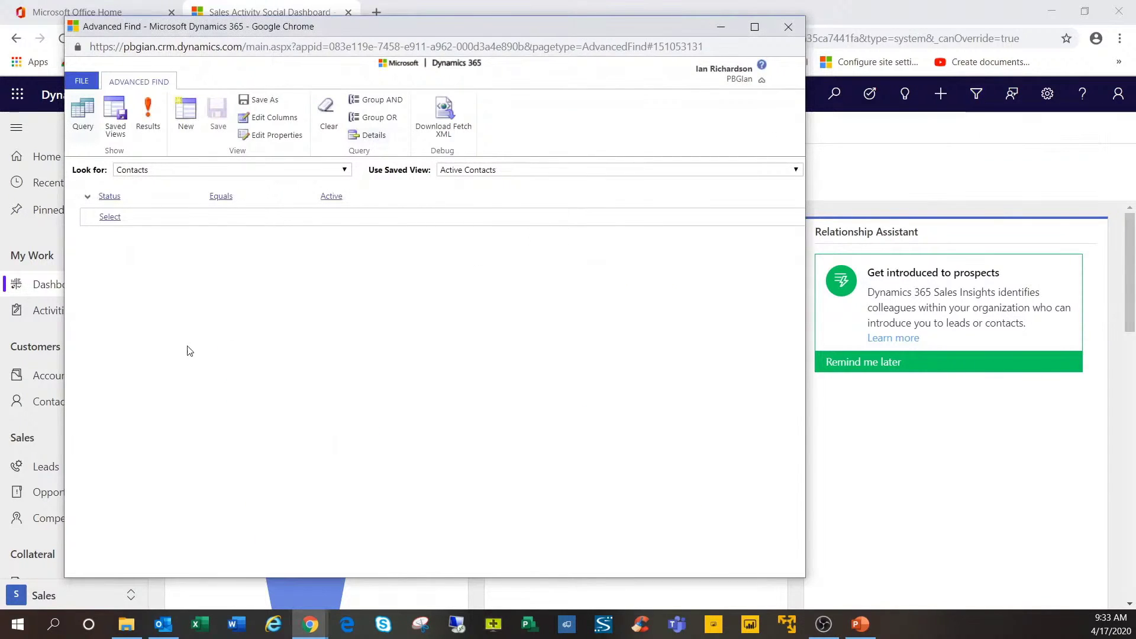
click(187, 169)
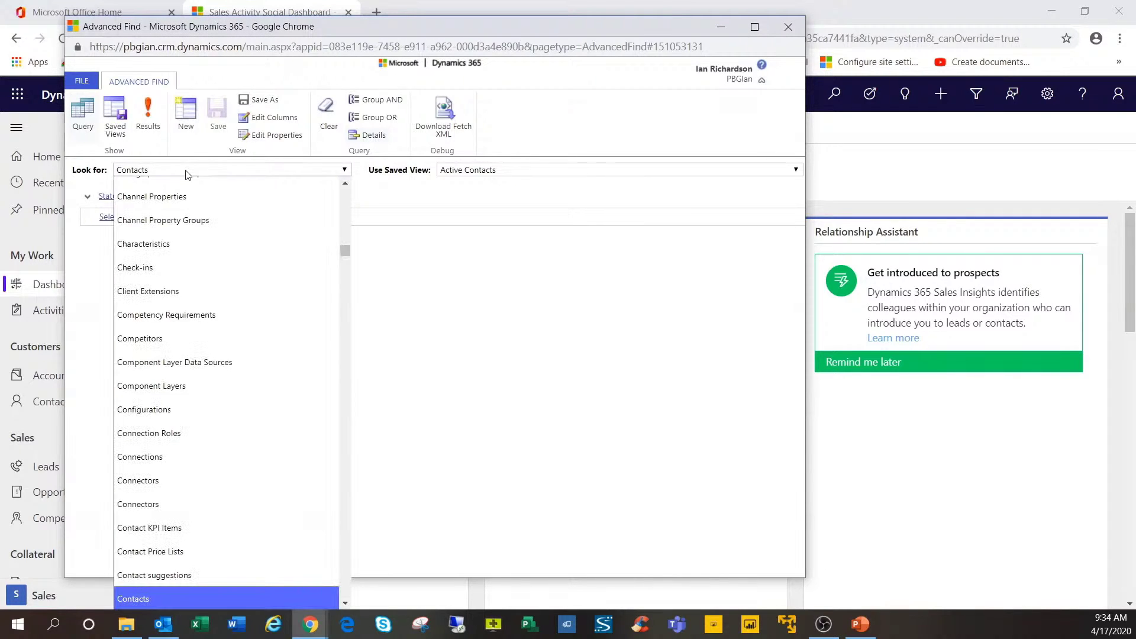
click(187, 174)
click(513, 178)
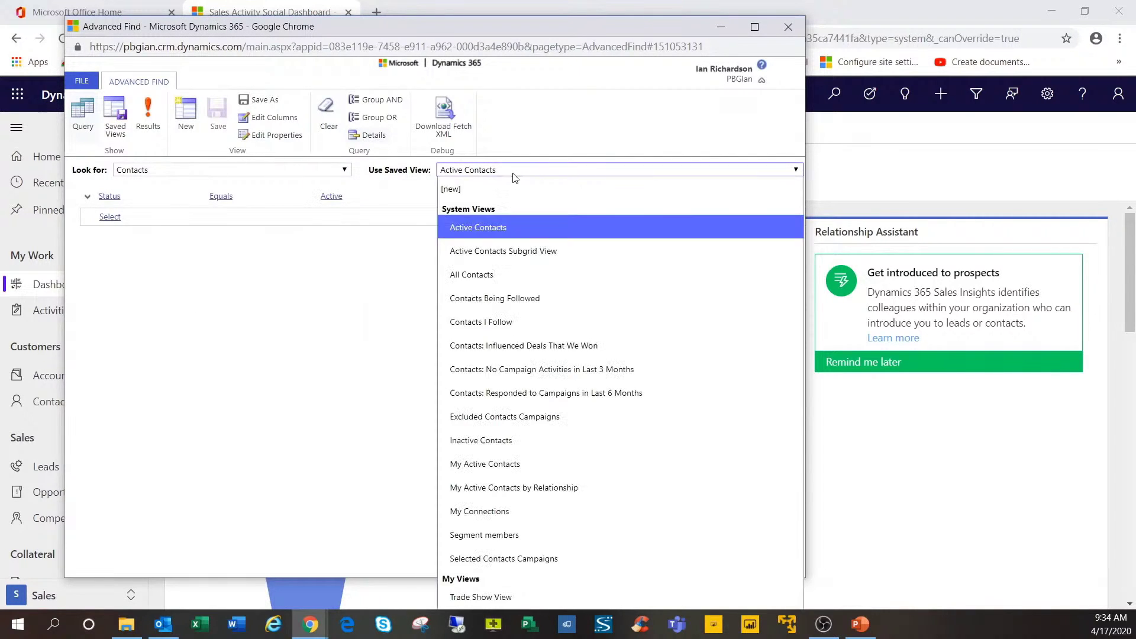
click(514, 178)
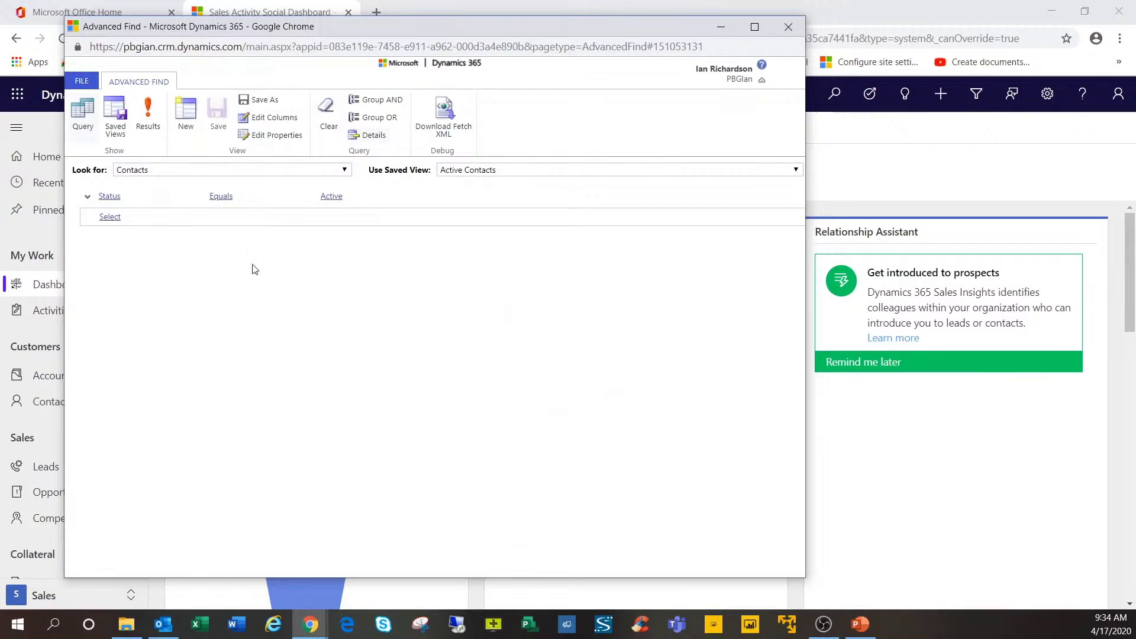
click(143, 130)
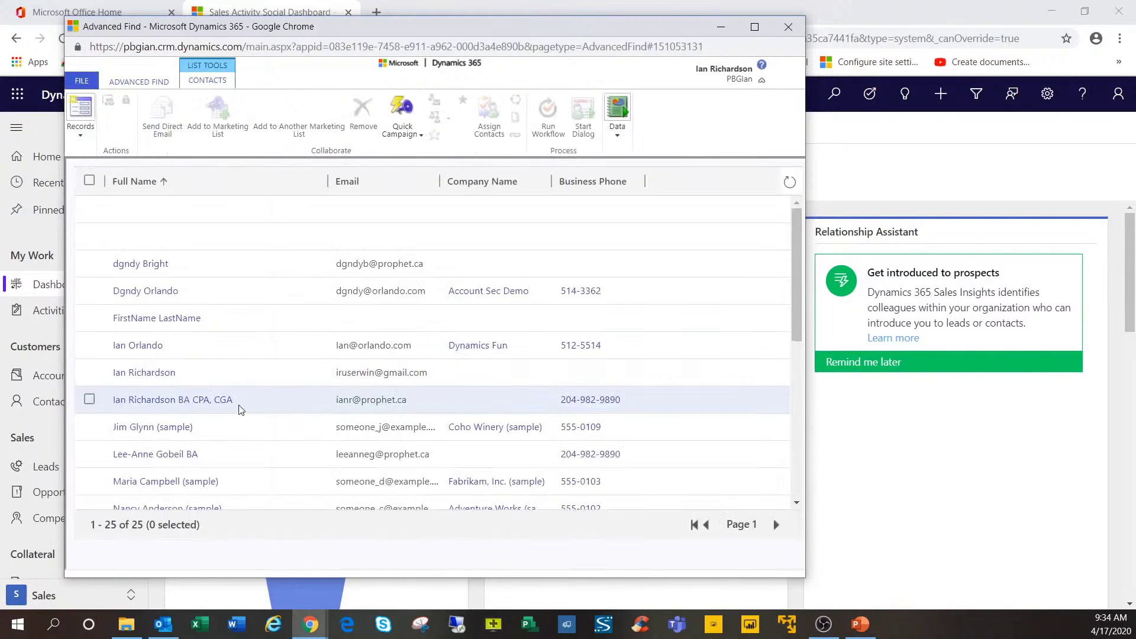
click(89, 263)
click(89, 291)
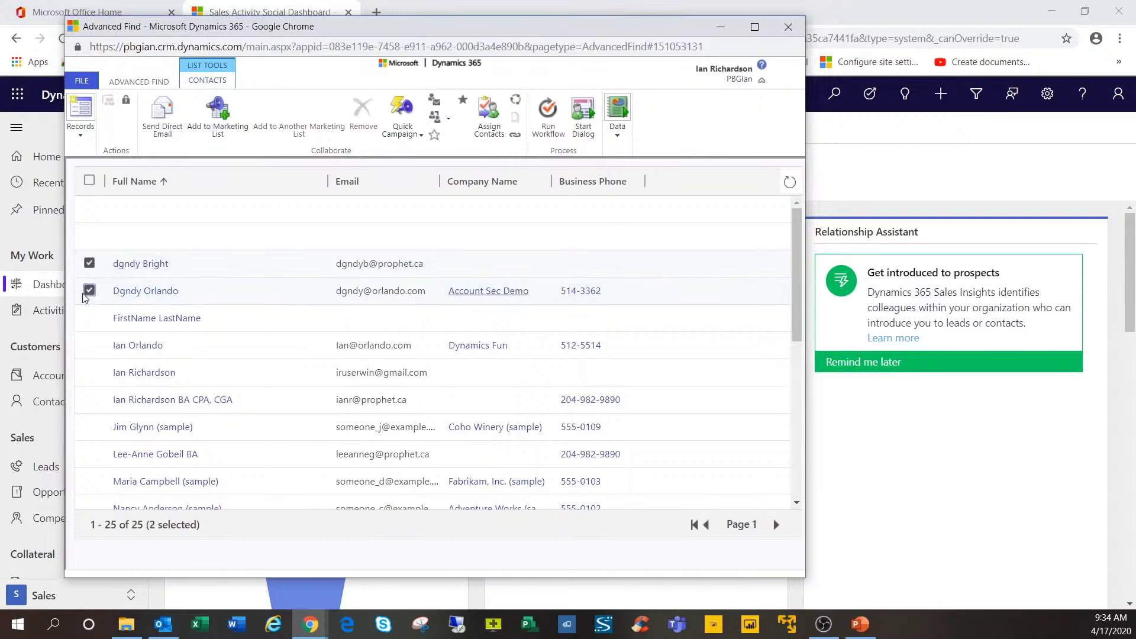
click(89, 317)
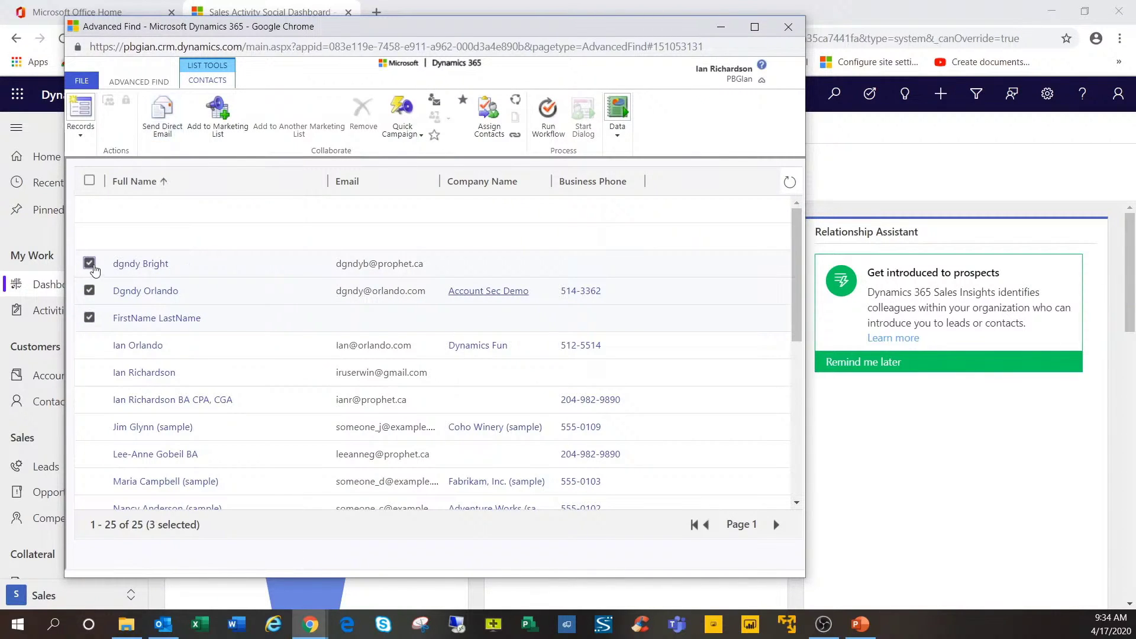
click(89, 264)
click(90, 290)
click(89, 319)
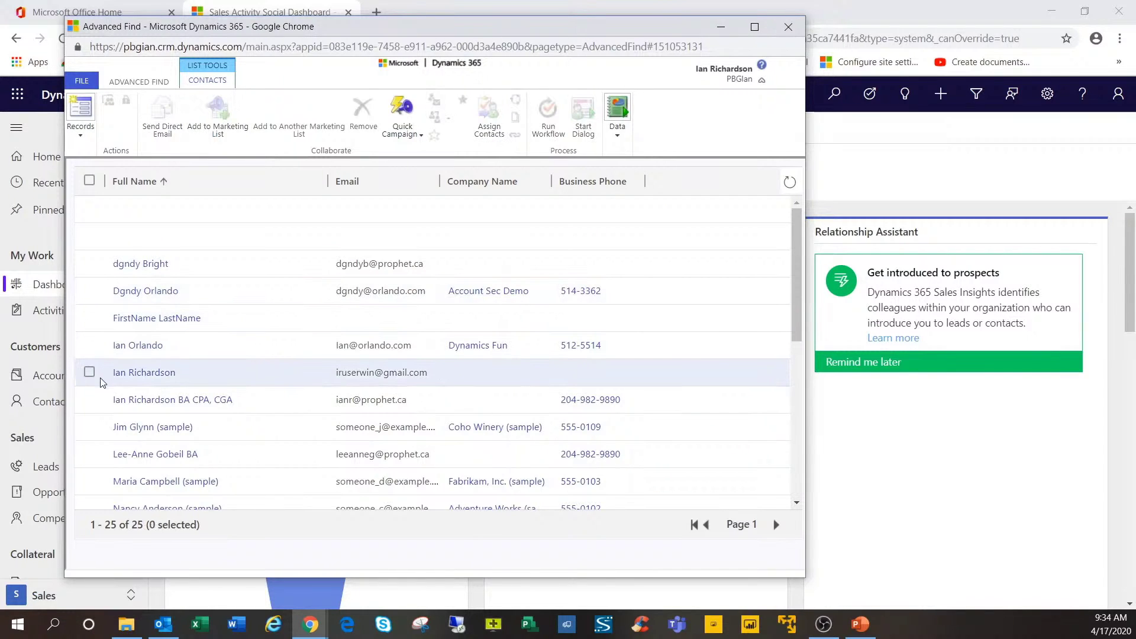
click(89, 372)
click(90, 399)
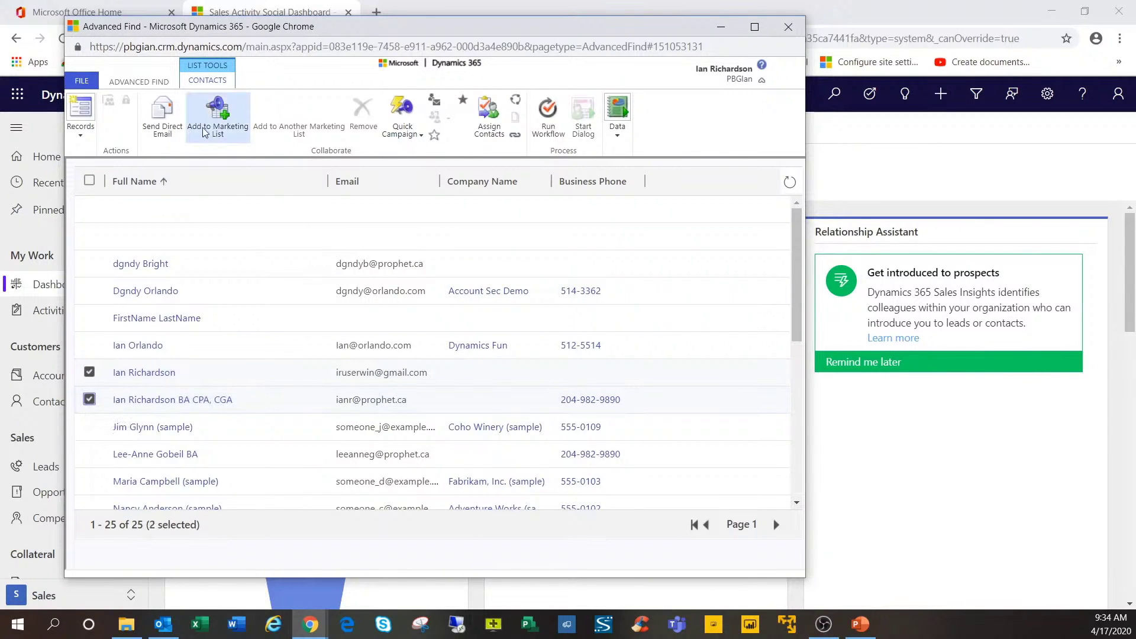
click(158, 125)
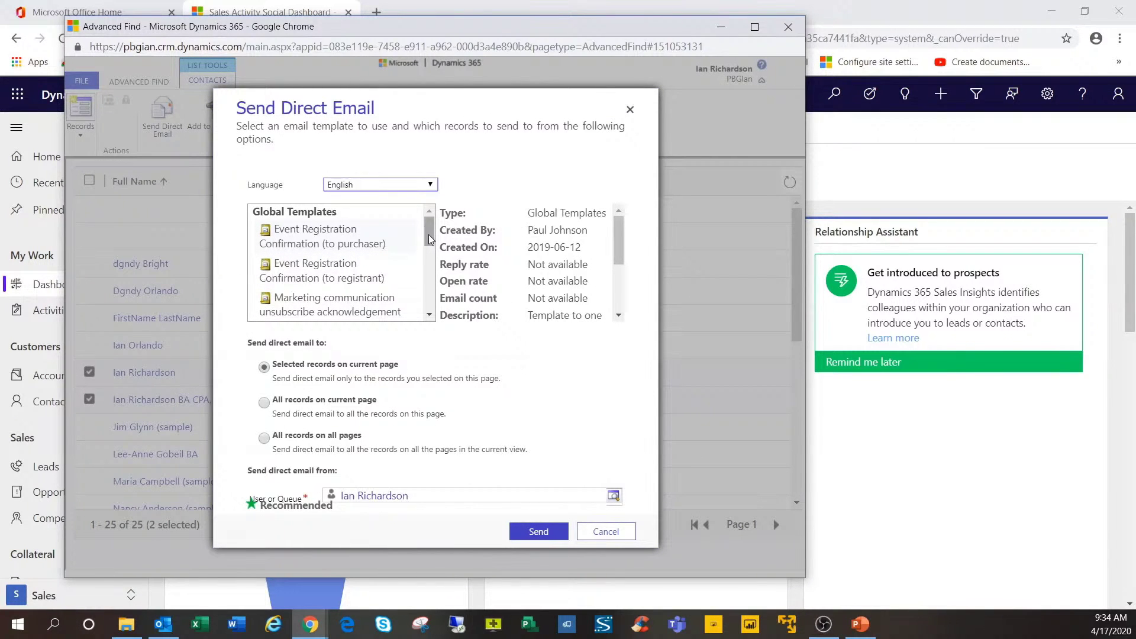
drag(429, 234, 430, 296)
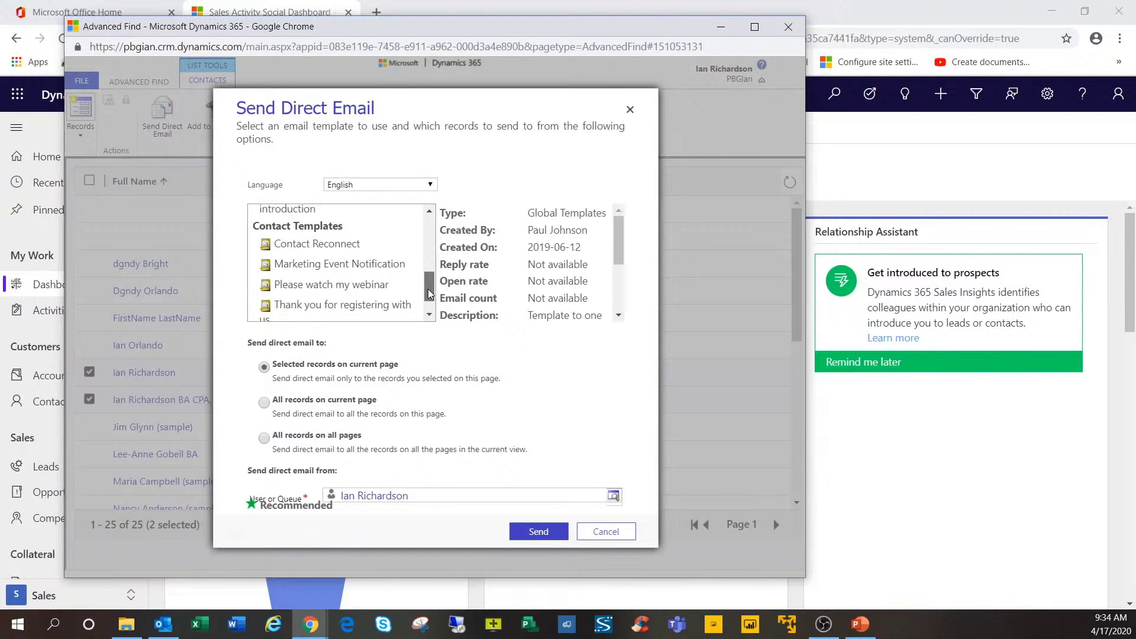
drag(430, 296, 431, 285)
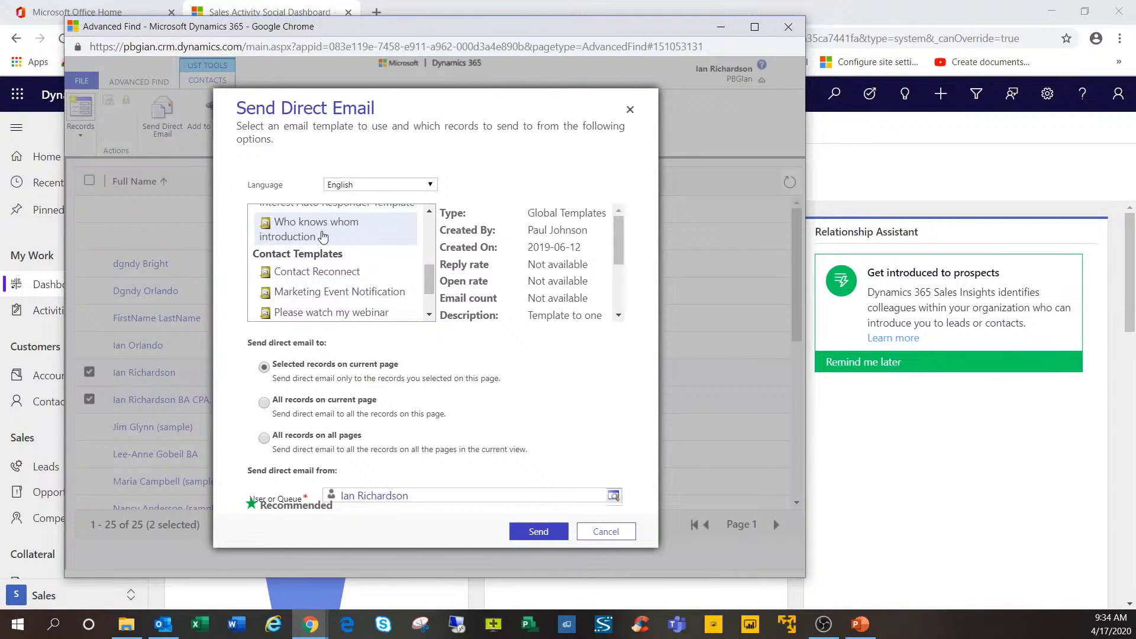
Pick the 'Who knows whom introduction' template for the direct email.
click(323, 237)
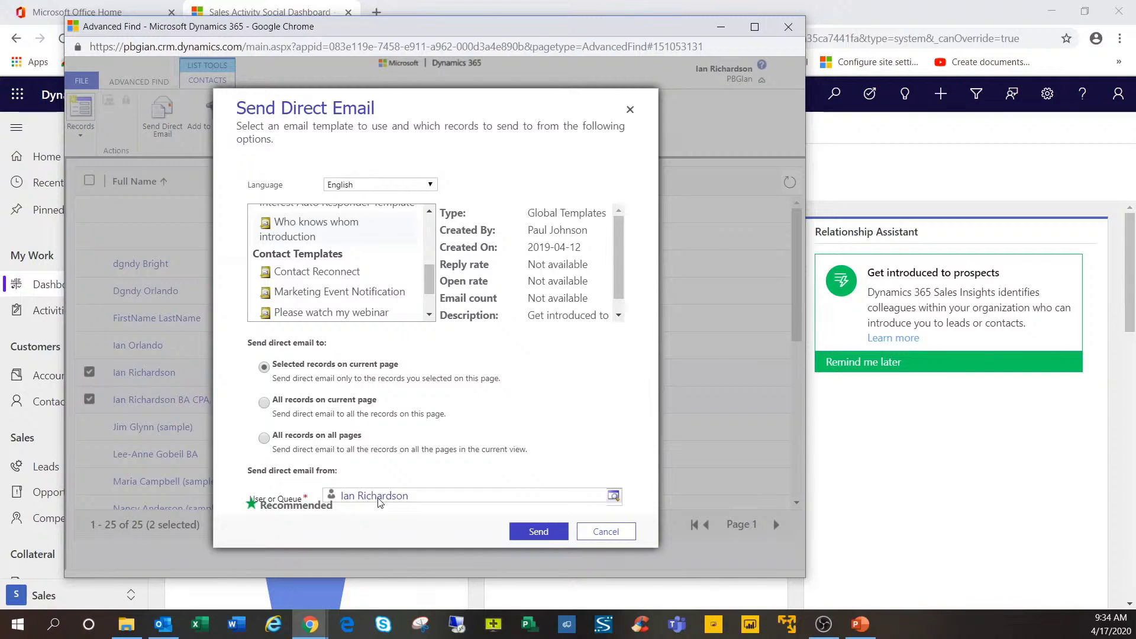
Send the 'Who knows whom introduction' direct email to the two selected contacts.
click(532, 539)
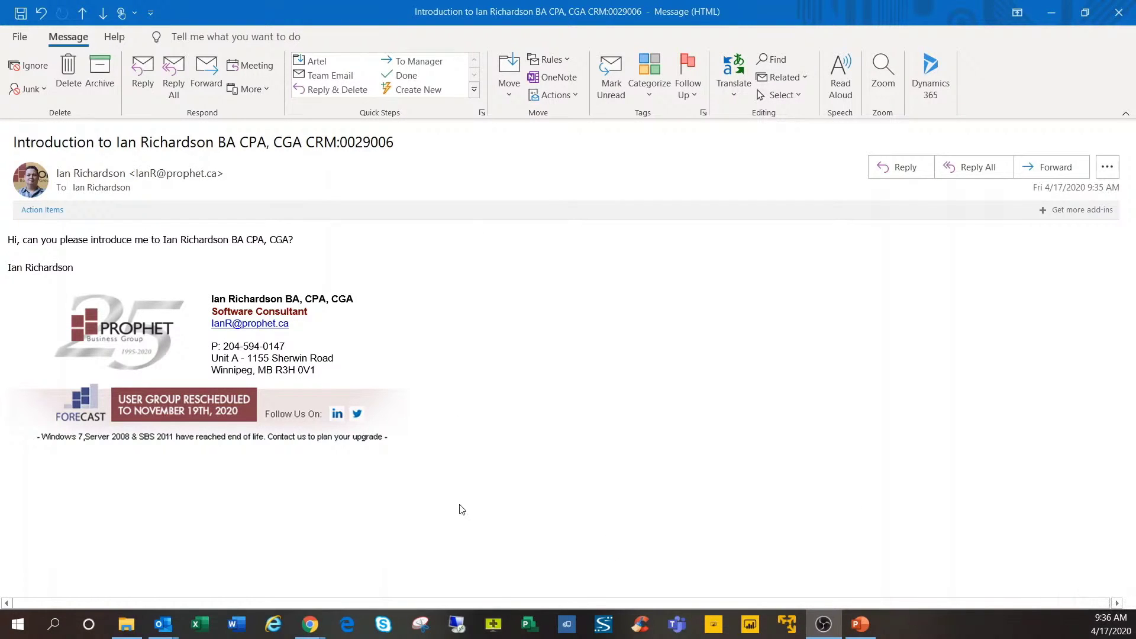
Return to the slide show on slide 13, 'Webinar Recap'.
key(alt+Tab)
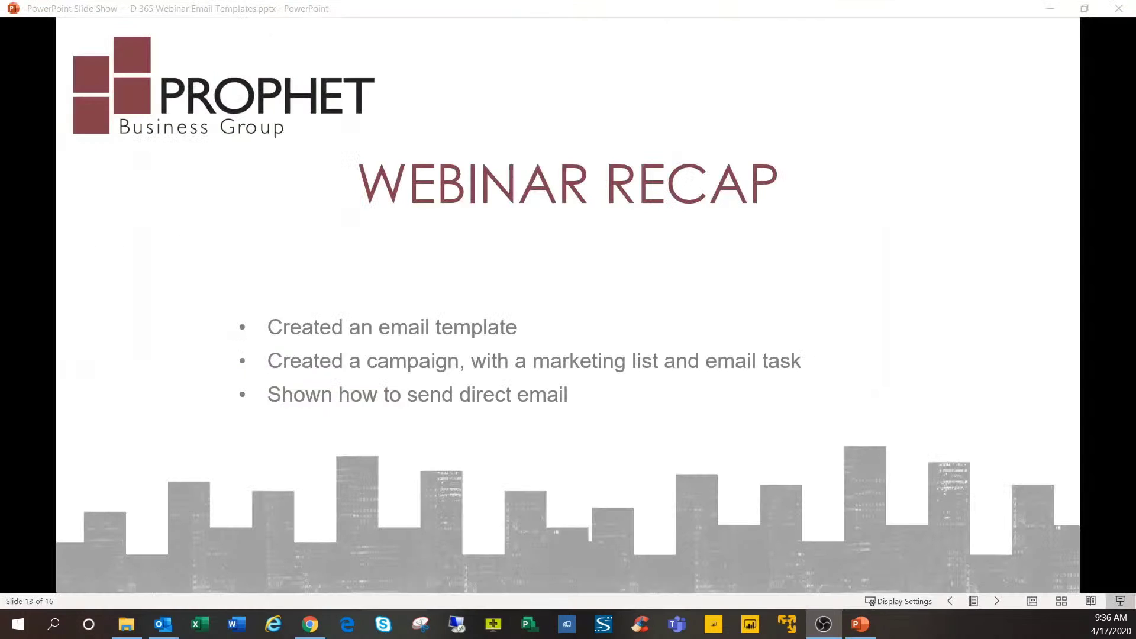